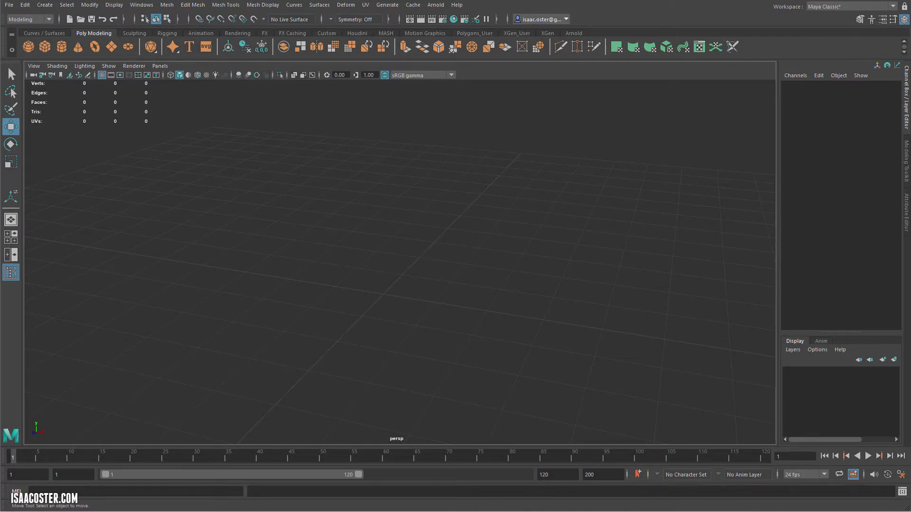
{"action": "left_click", "coordinate": [114, 4]}
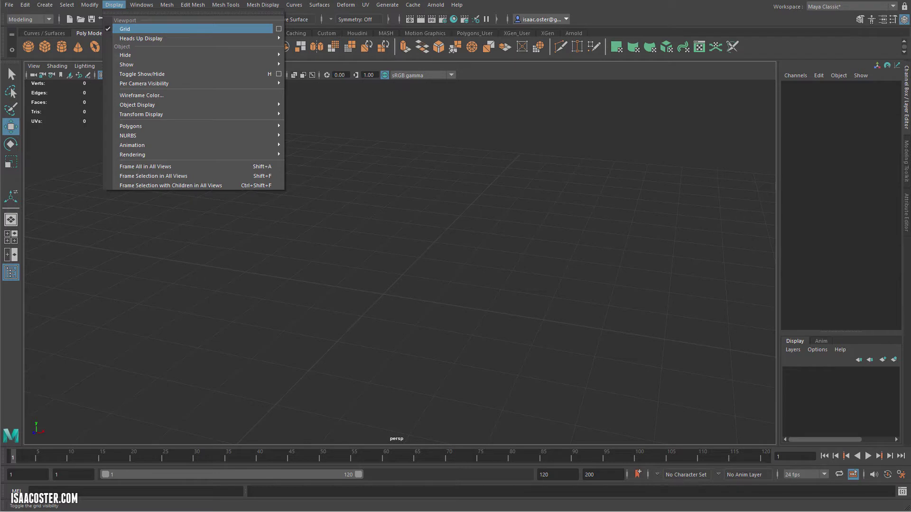
{"action": "key", "text": "Escape"}
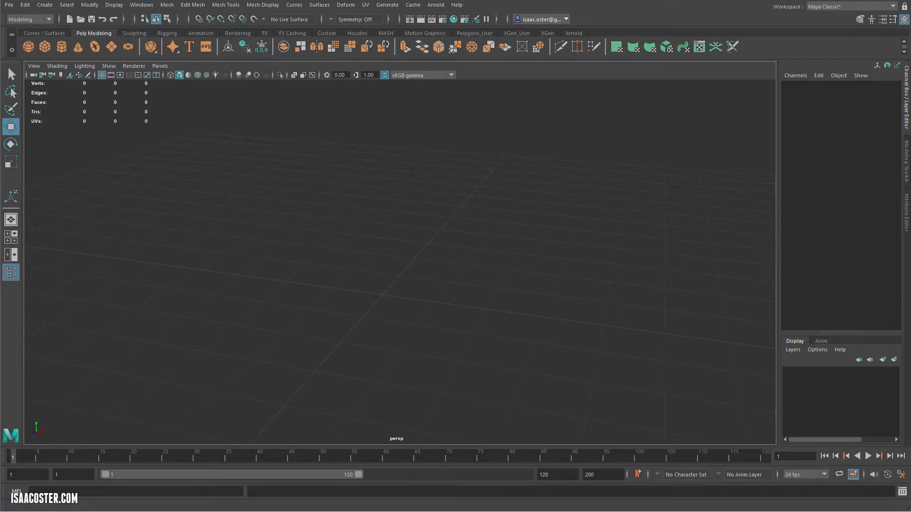
Create a polygon cylinder primitive with default settings at the origin.
{"action": "left_click", "coordinate": [44, 5]}
{"action": "mouse_move", "coordinate": [73, 38]}
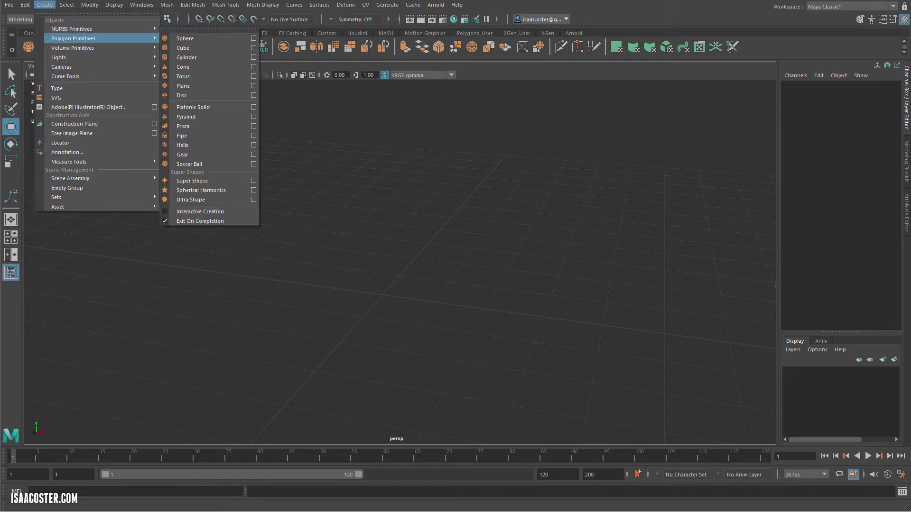
{"action": "left_click", "coordinate": [186, 58]}
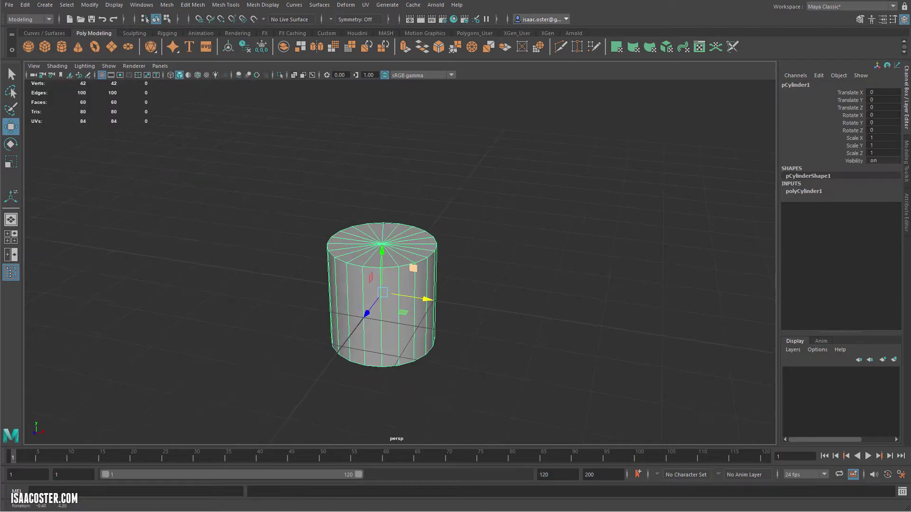
Raise the cylinder about 1 unit along Y in the side view so its base sits on the grid, and return to perspective.
{"action": "left_click_drag", "start_coordinate": [414, 269], "coordinate": [465, 262], "text": "alt"}
{"action": "key", "text": "space"}
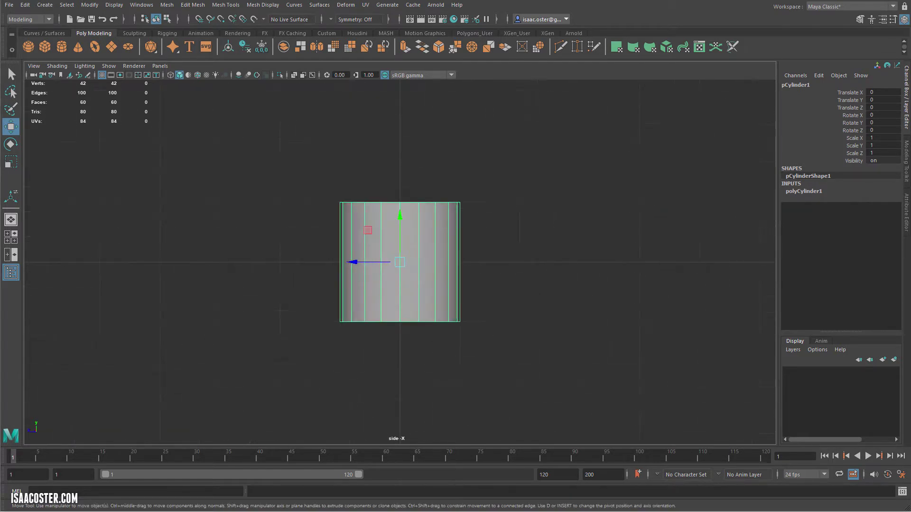
{"action": "left_click_drag", "start_coordinate": [400, 216], "coordinate": [400, 155]}
{"action": "key", "text": "space"}
Try selecting the top cap one face at a time in face mode, picking four neighbouring wedges.
{"action": "left_click_drag", "start_coordinate": [488, 262], "coordinate": [530, 261]}
{"action": "scroll", "coordinate": [501, 260], "scroll_direction": "up", "scroll_amount": 3}
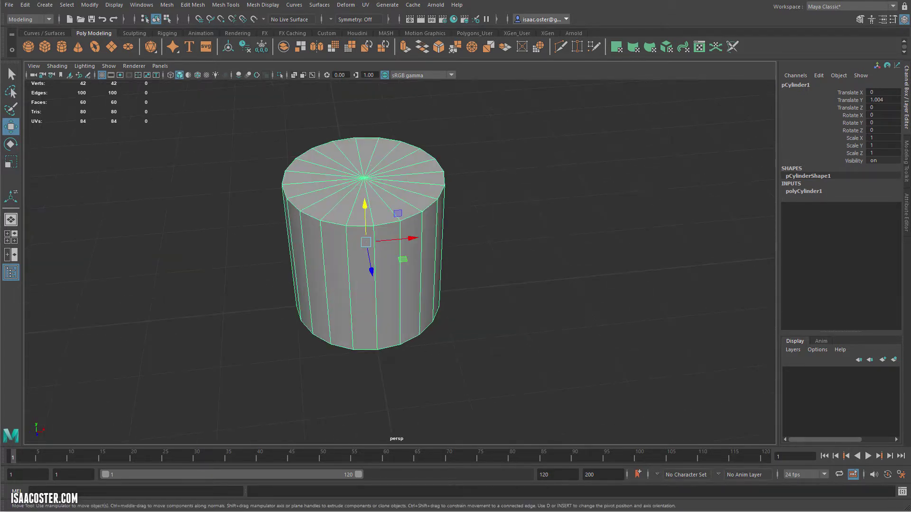
{"action": "right_click_drag", "start_coordinate": [416, 195], "coordinate": [417, 221]}
{"action": "left_click", "coordinate": [417, 200]}
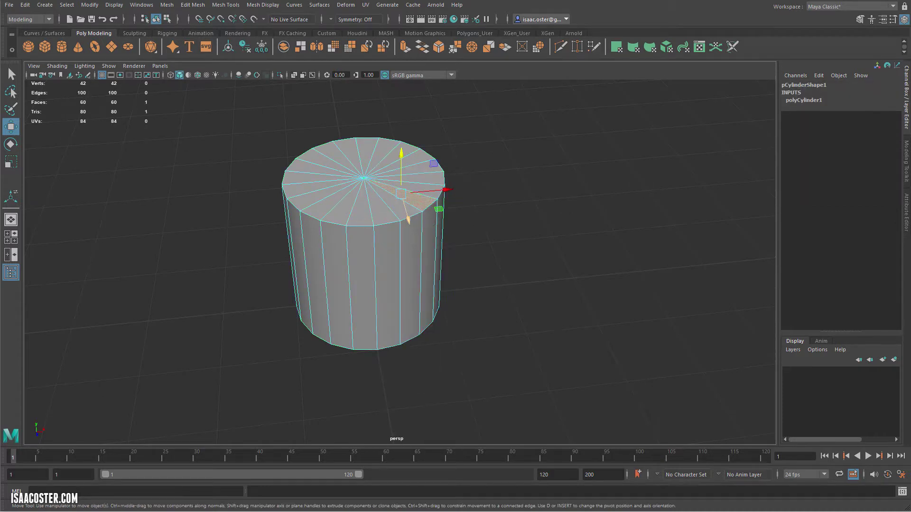
{"action": "left_click", "coordinate": [425, 188], "text": "shift"}
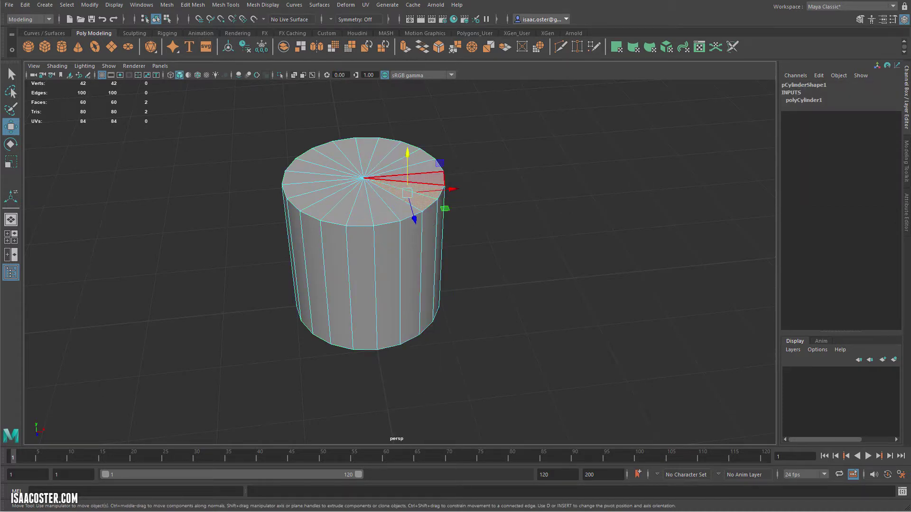
{"action": "left_click", "coordinate": [425, 167], "text": "shift"}
{"action": "left_click", "coordinate": [417, 157], "text": "shift"}
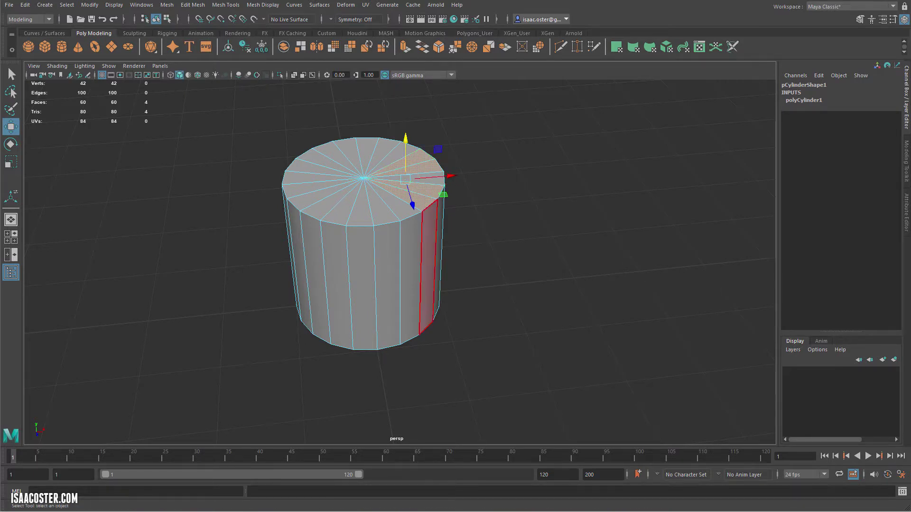
Try adding more wedge faces along the front of the top cap to the selection, and end with a single wedge picked.
{"action": "key", "text": "q"}
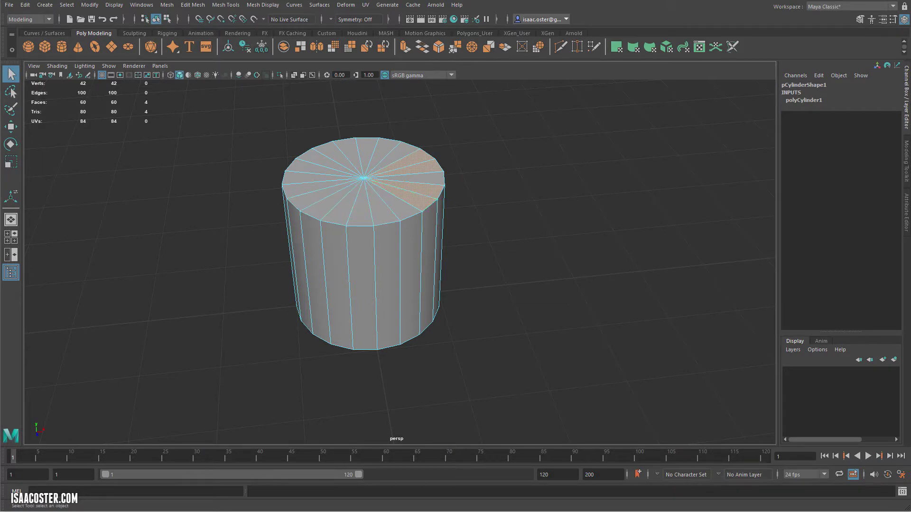
{"action": "left_click_drag", "start_coordinate": [329, 273], "coordinate": [342, 289], "text": "alt"}
{"action": "left_click", "coordinate": [366, 225], "text": "shift"}
{"action": "left_click", "coordinate": [345, 226], "text": "shift"}
{"action": "left_click", "coordinate": [386, 224], "text": "shift"}
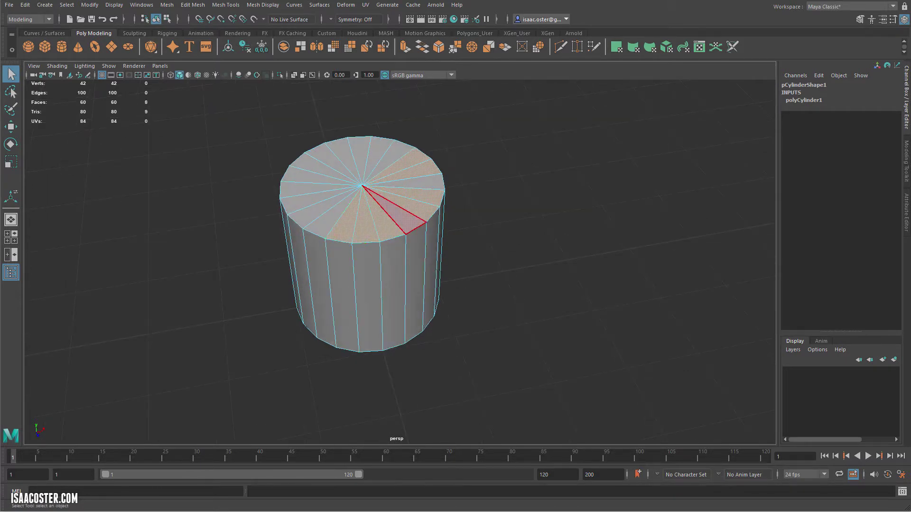
{"action": "left_click", "coordinate": [402, 217], "text": "shift"}
{"action": "key", "text": "w"}
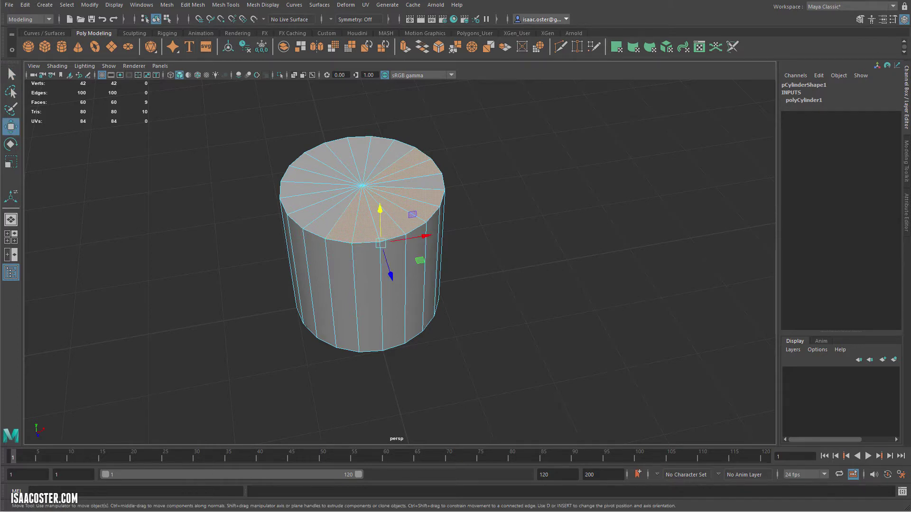
{"action": "key", "text": "e"}
{"action": "key", "text": "r"}
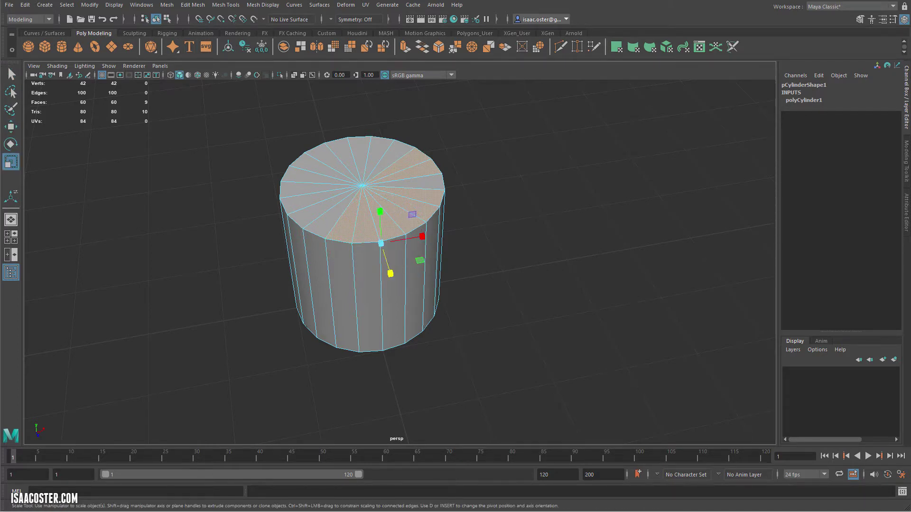
{"action": "left_click_drag", "start_coordinate": [314, 298], "coordinate": [310, 266], "text": "alt"}
{"action": "left_click_drag", "start_coordinate": [365, 266], "coordinate": [367, 292], "text": "alt"}
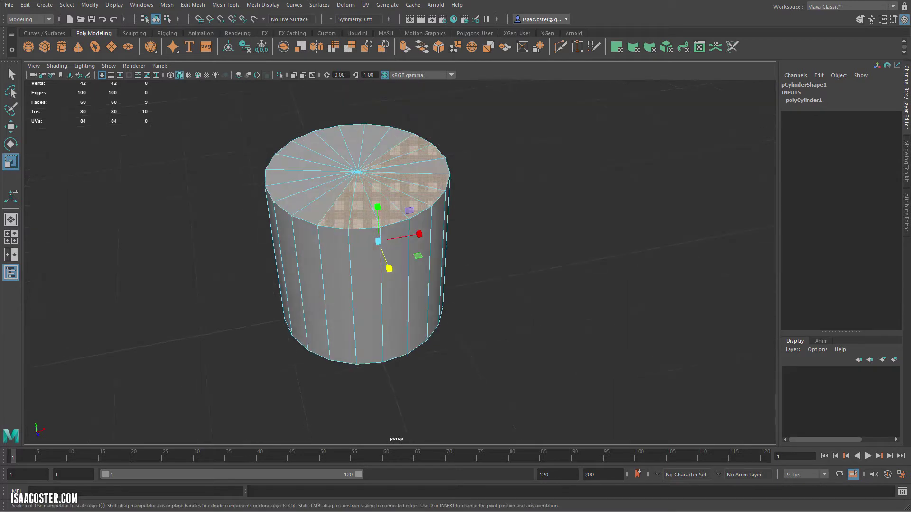
{"action": "left_click", "coordinate": [429, 168]}
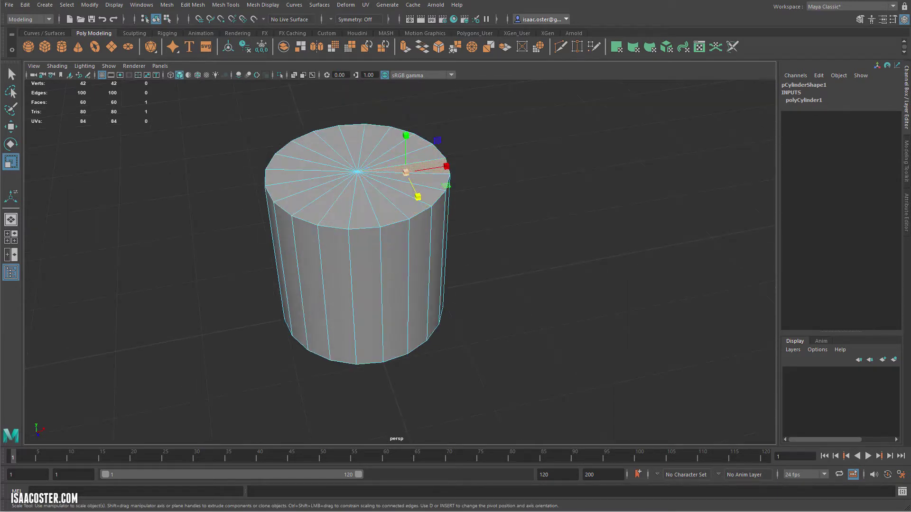
Select the centre vertex of the top cap in vertex mode and convert the selection to faces.
{"action": "right_click_drag", "start_coordinate": [376, 169], "coordinate": [360, 170]}
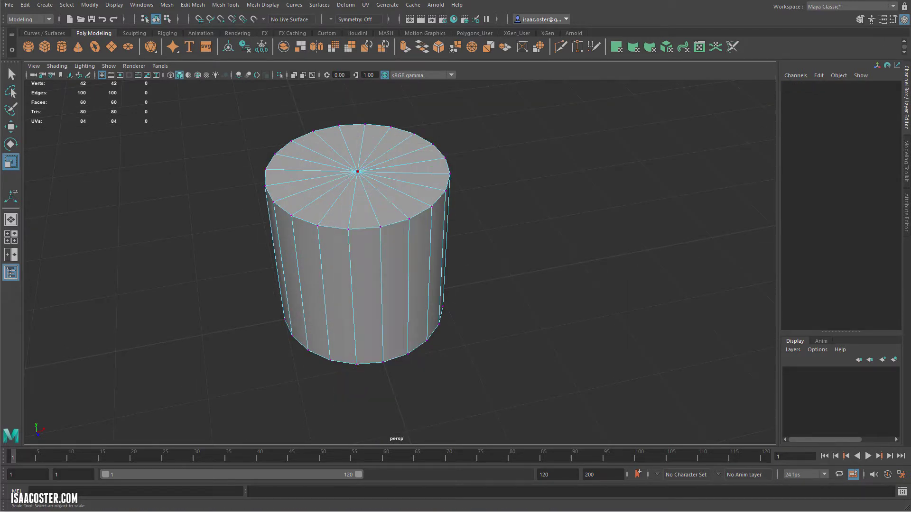
{"action": "left_click", "coordinate": [357, 171]}
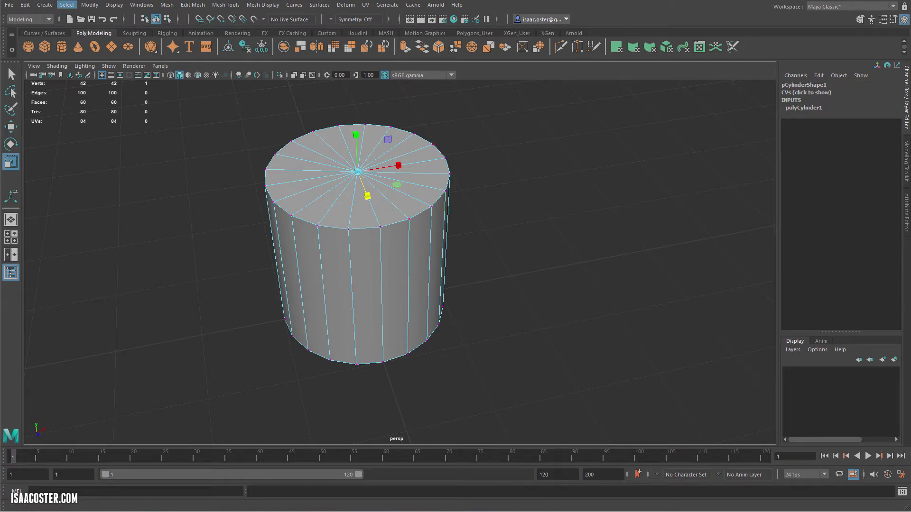
{"action": "left_click", "coordinate": [67, 5]}
{"action": "mouse_move", "coordinate": [119, 155]}
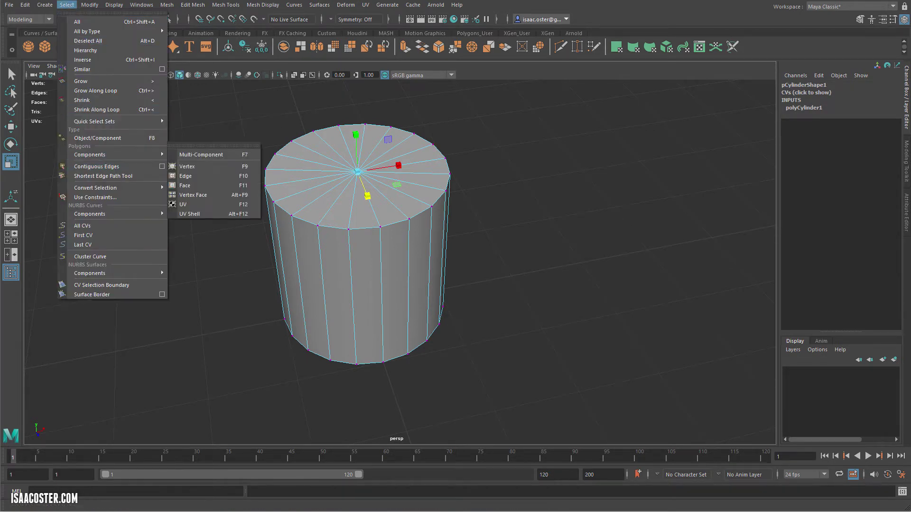
{"action": "mouse_move", "coordinate": [119, 188]}
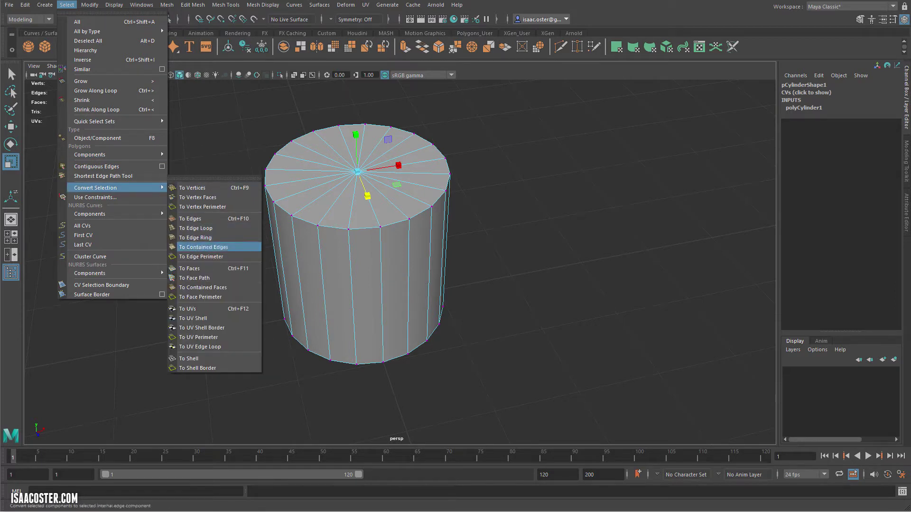
{"action": "left_click", "coordinate": [189, 269]}
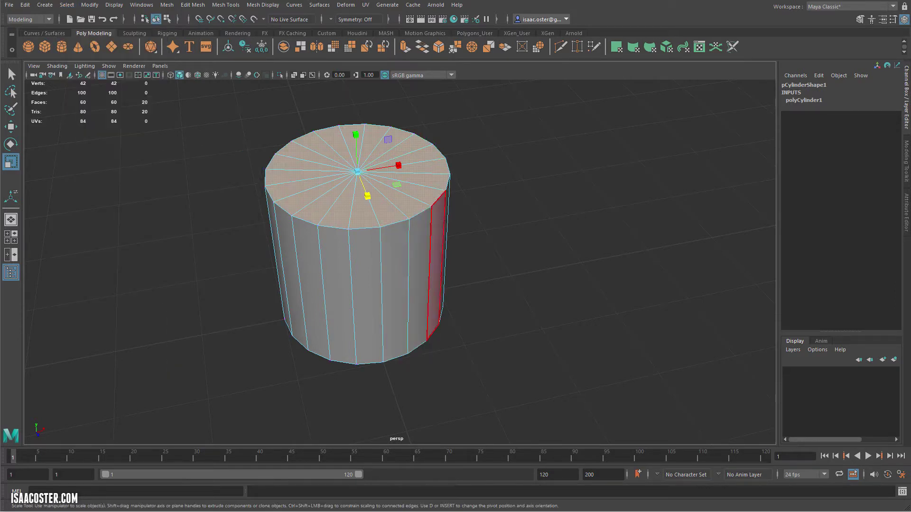
Try extruding the top cap faces and scaling them uniformly inward, and undo back to the centre vertex selection.
{"action": "left_click_drag", "start_coordinate": [435, 266], "coordinate": [371, 277], "text": "alt"}
{"action": "scroll", "coordinate": [460, 251], "scroll_direction": "up", "scroll_amount": 3}
{"action": "middle_click_drag", "start_coordinate": [372, 279], "coordinate": [379, 298], "text": "alt"}
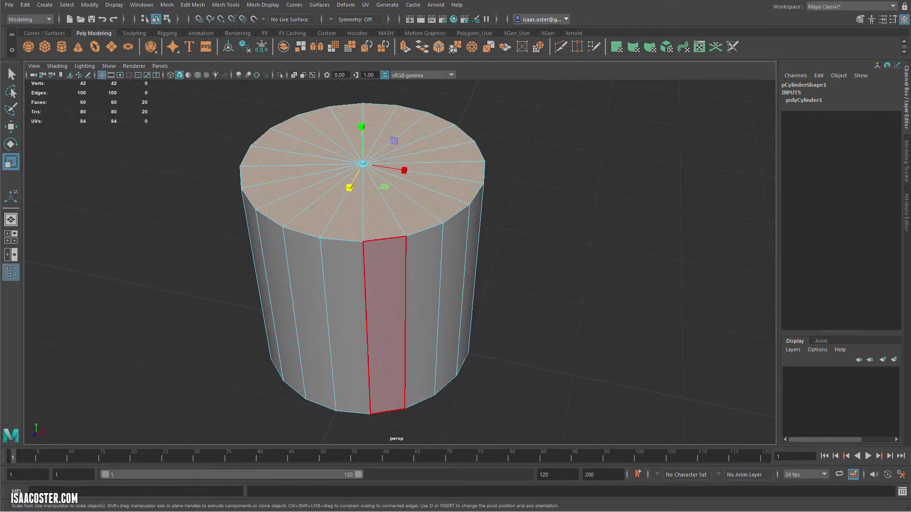
{"action": "left_click", "coordinate": [193, 5]}
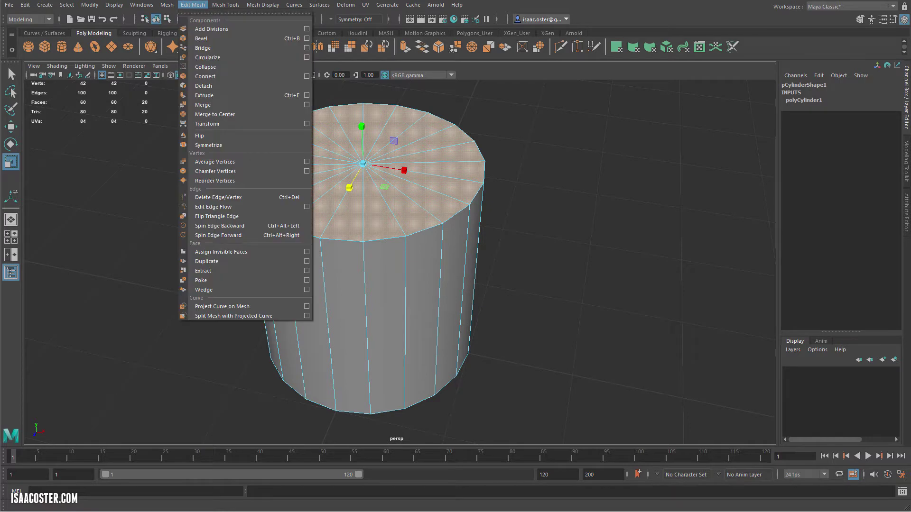
{"action": "left_click", "coordinate": [204, 95]}
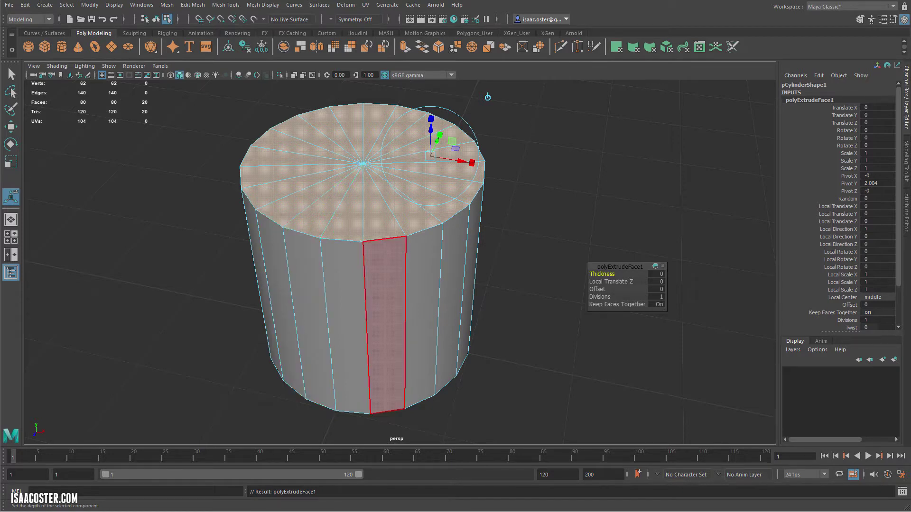
{"action": "key", "text": "e"}
{"action": "key", "text": "r"}
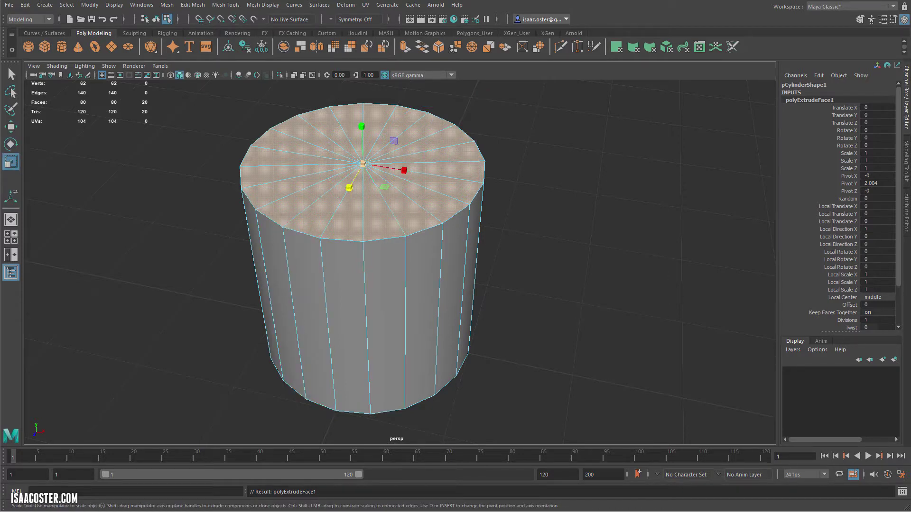
{"action": "left_click_drag", "start_coordinate": [362, 127], "coordinate": [344, 127], "text": "ctrl"}
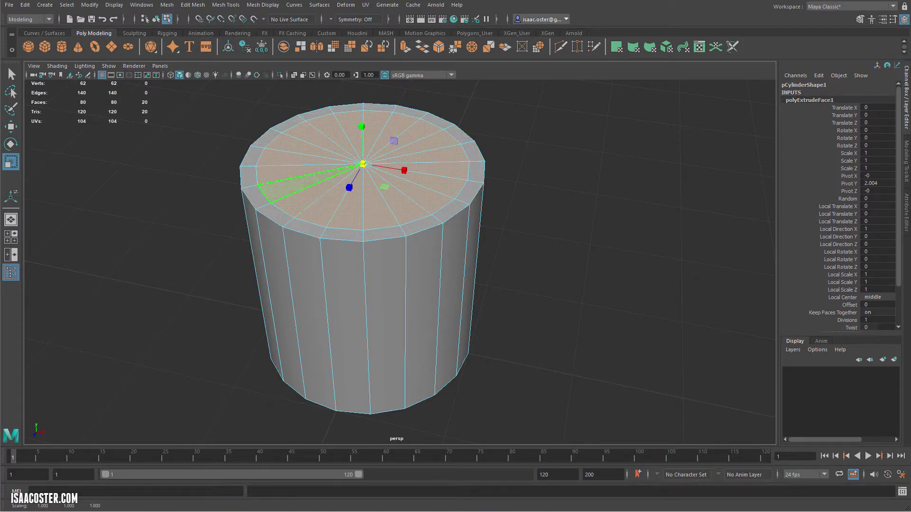
{"action": "key", "text": "ctrl+z"}
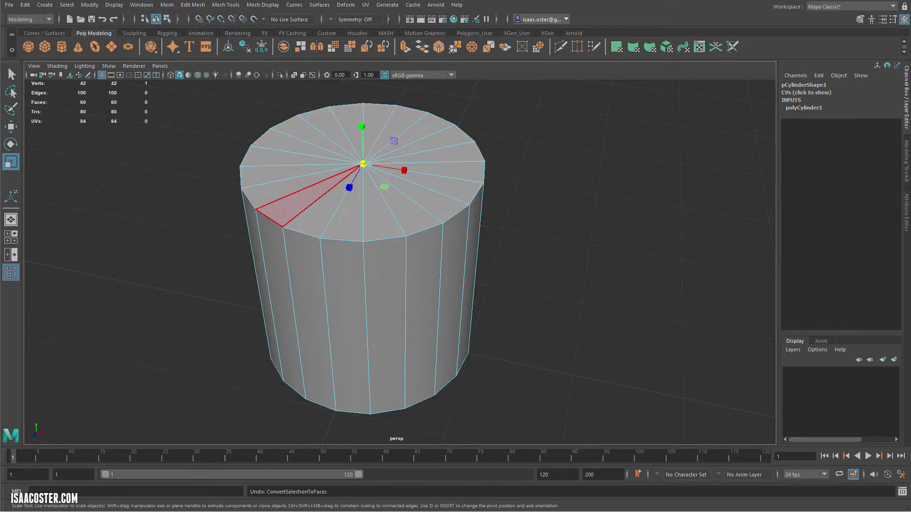
{"action": "key", "text": "ctrl+z"}
Convert the centre vertex selection to faces again to select the whole top cap.
{"action": "left_click", "coordinate": [67, 5]}
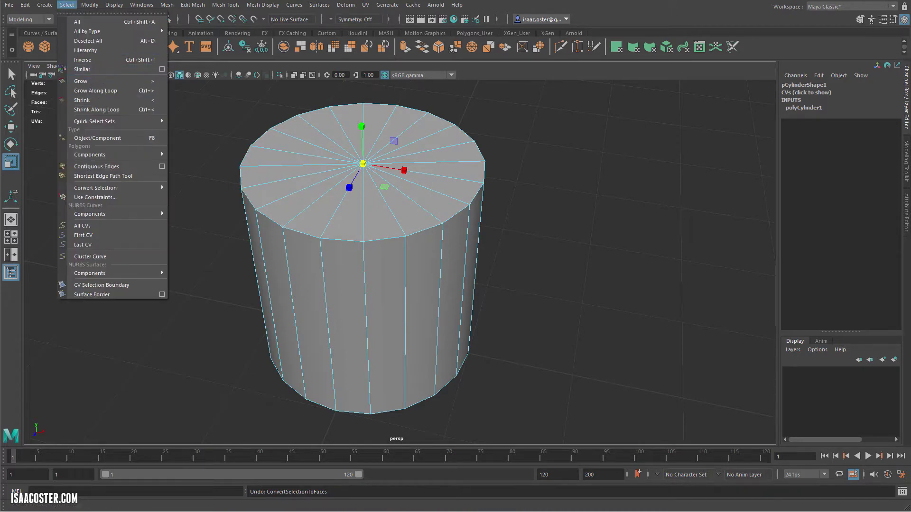
{"action": "mouse_move", "coordinate": [114, 188]}
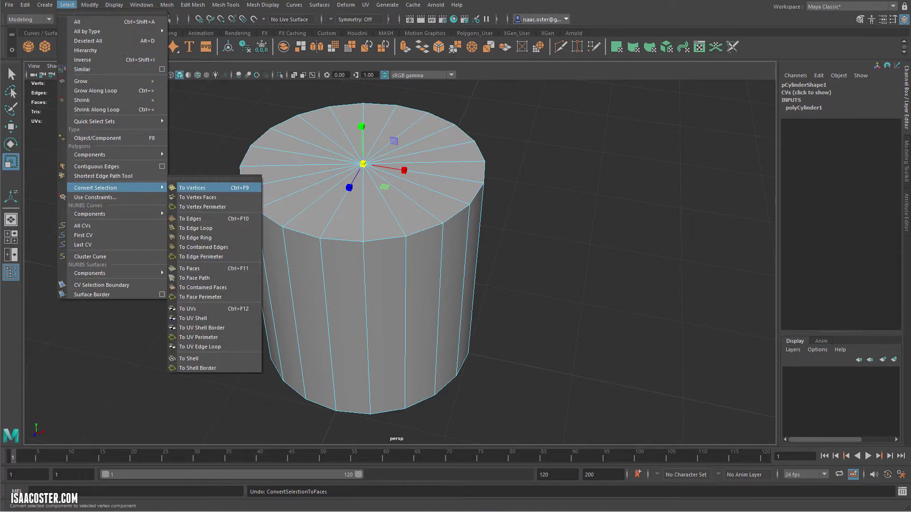
{"action": "left_click", "coordinate": [199, 268]}
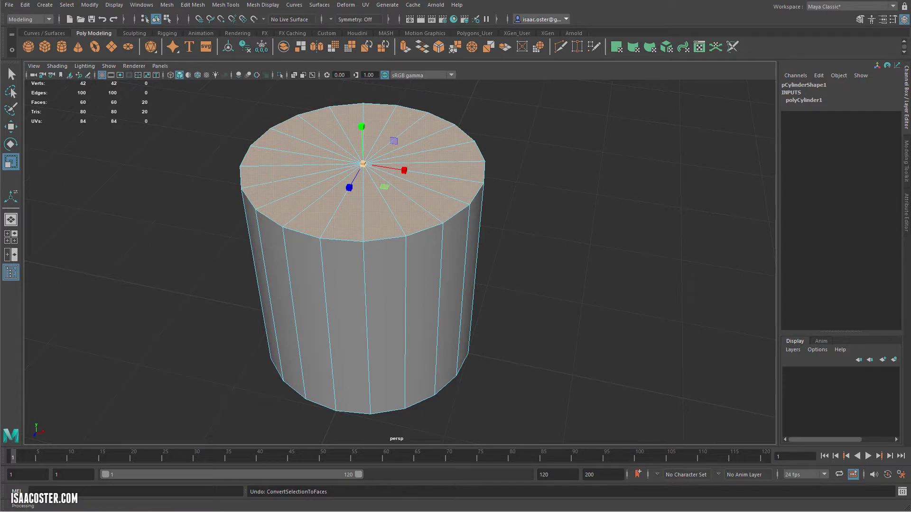
Scale the top cap faces inward without extruding, and undo the scaling.
{"action": "left_click_drag", "start_coordinate": [363, 164], "coordinate": [327, 167]}
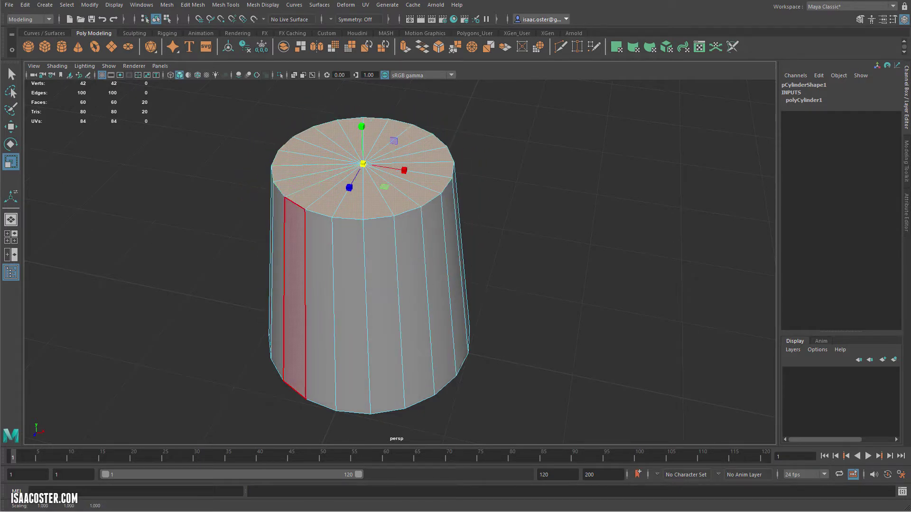
{"action": "key", "text": "ctrl+z"}
{"action": "key", "text": "ctrl+z"}
{"action": "key", "text": "ctrl+z"}
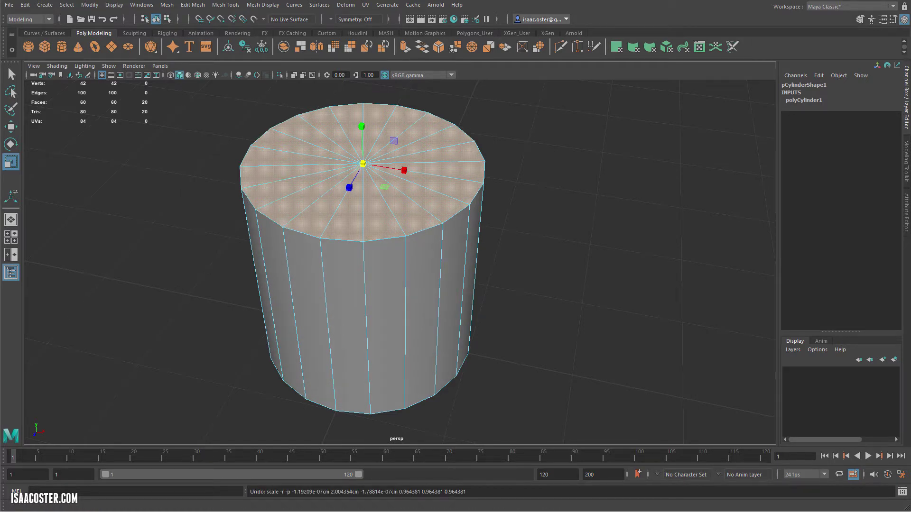
Extrude the top cap faces and scale them uniformly inward to form a narrow rim around the cylinder's top.
{"action": "left_click", "coordinate": [192, 5]}
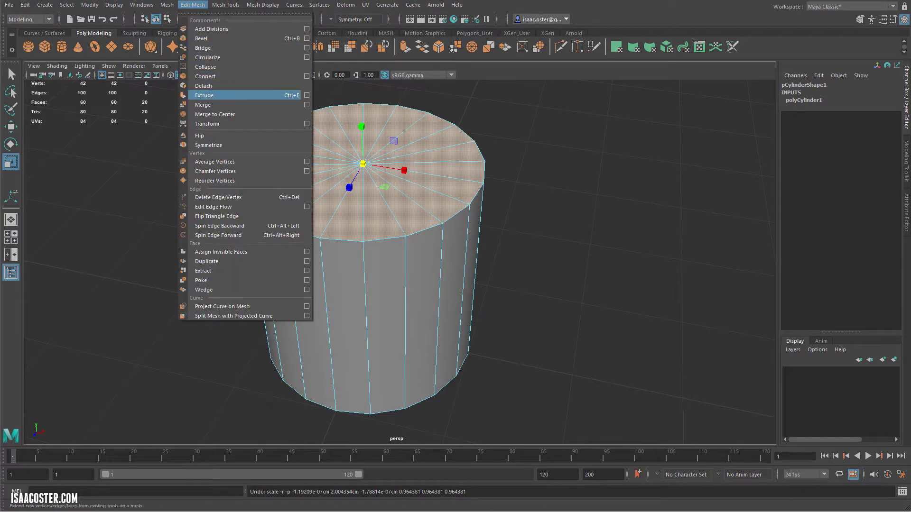
{"action": "left_click", "coordinate": [199, 94]}
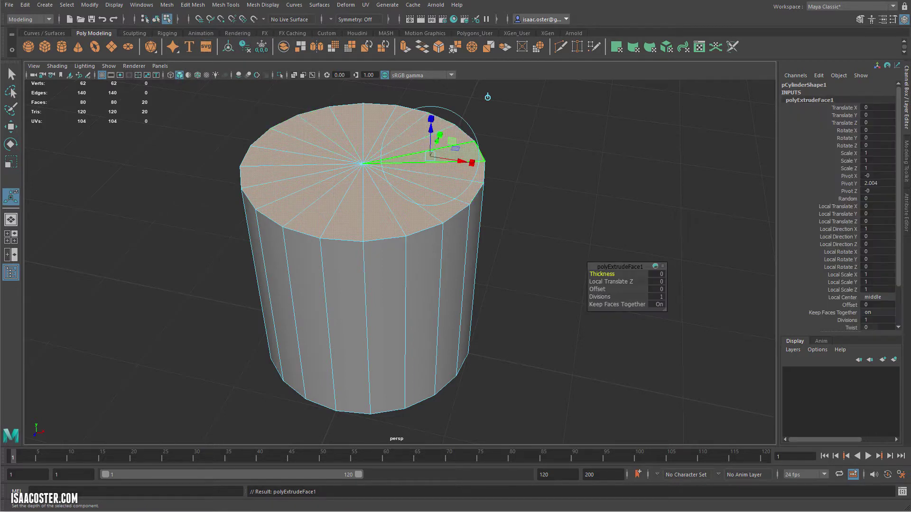
{"action": "key", "text": "r"}
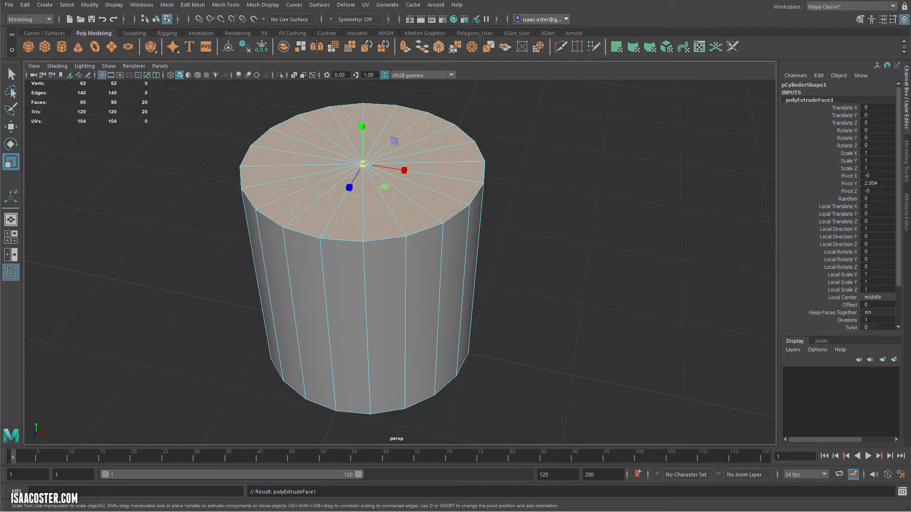
{"action": "left_click_drag", "start_coordinate": [362, 127], "coordinate": [352, 127], "text": "ctrl"}
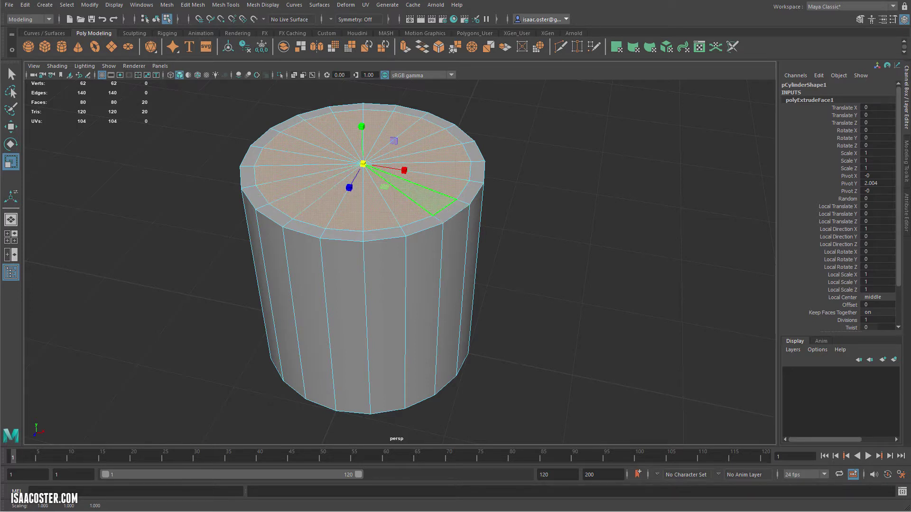
Try moving the inset top cap faces down without extruding, and undo the move.
{"action": "key", "text": "w"}
{"action": "mouse_move", "coordinate": [362, 123]}
{"action": "left_mouse_down"}
{"action": "mouse_move", "coordinate": [362, 142]}
{"action": "mouse_move", "coordinate": [362, 118]}
{"action": "mouse_move", "coordinate": [363, 133]}
{"action": "left_mouse_up"}
{"action": "key", "text": "ctrl+z"}
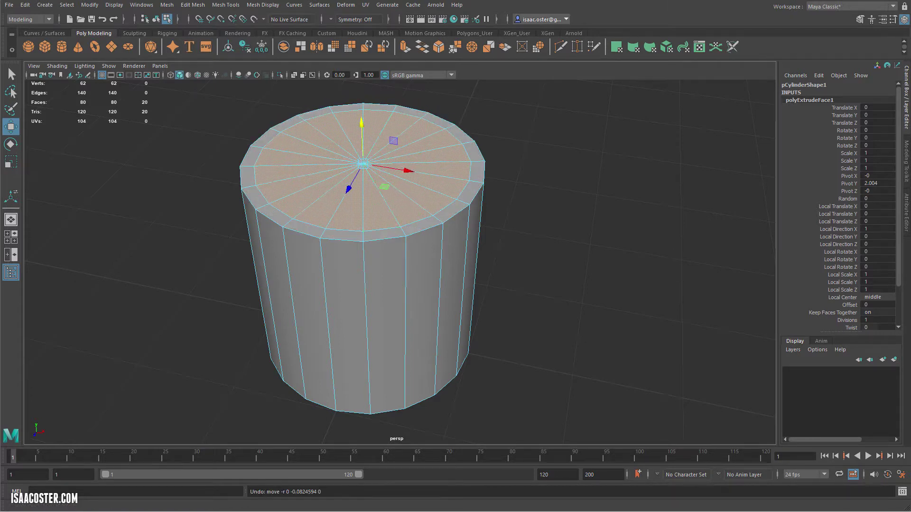
Extrude the inset top cap faces again and move them straight down into the cylinder to start a cavity.
{"action": "left_click", "coordinate": [192, 5]}
{"action": "left_click", "coordinate": [204, 95]}
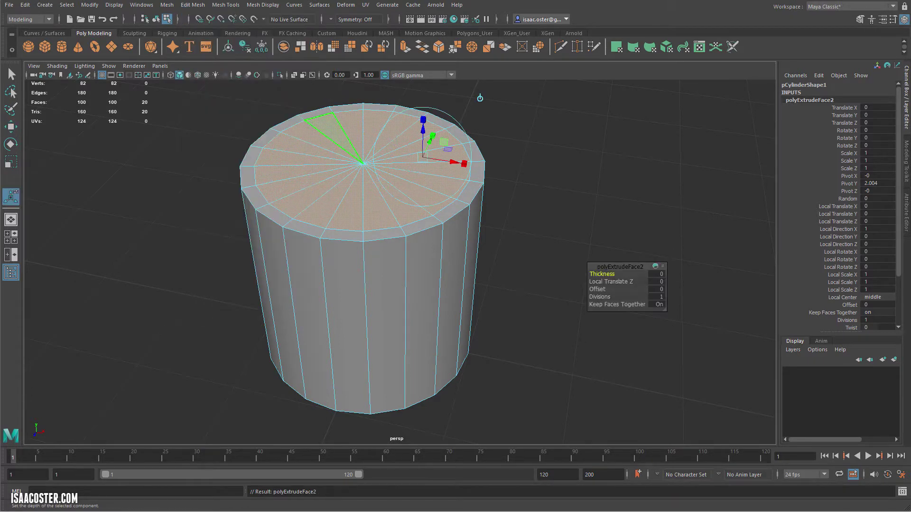
{"action": "left_click_drag", "start_coordinate": [362, 126], "coordinate": [364, 192]}
{"action": "left_click_drag", "start_coordinate": [428, 207], "coordinate": [444, 183], "text": "alt"}
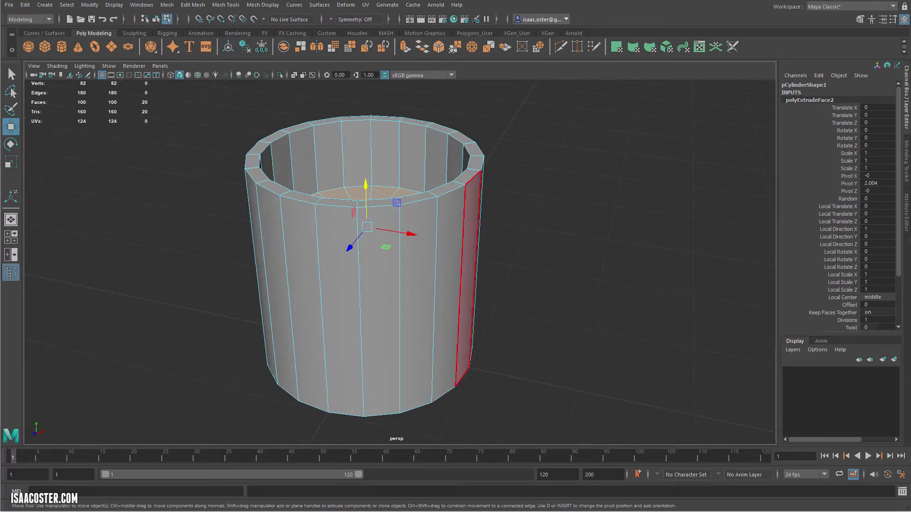
In the side view with wireframe display, lower the selected cavity floor faces to just above the cylinder's base.
{"action": "key", "text": "space"}
{"action": "left_click_drag", "start_coordinate": [476, 210], "coordinate": [527, 209]}
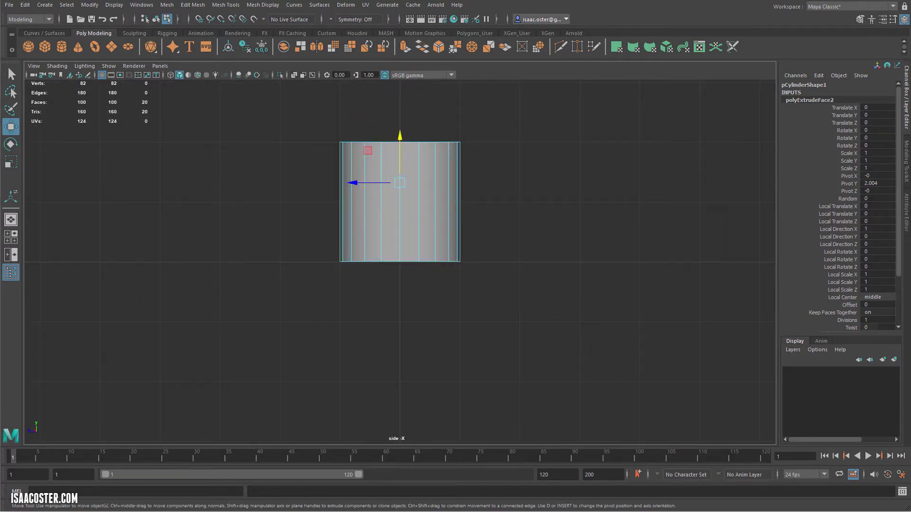
{"action": "key", "text": "4"}
{"action": "scroll", "coordinate": [443, 200], "scroll_direction": "up", "scroll_amount": 1}
{"action": "scroll", "coordinate": [443, 199], "scroll_direction": "down", "scroll_amount": 5}
{"action": "middle_click_drag", "start_coordinate": [443, 200], "coordinate": [434, 236], "text": "alt"}
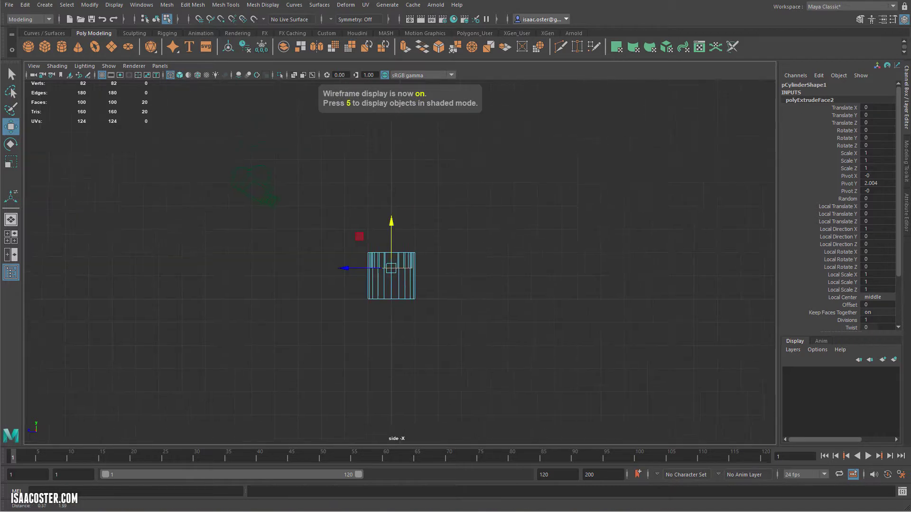
{"action": "scroll", "coordinate": [435, 294], "scroll_direction": "up", "scroll_amount": 4}
{"action": "scroll", "coordinate": [435, 304], "scroll_direction": "down", "scroll_amount": 1}
{"action": "middle_click_drag", "start_coordinate": [434, 304], "coordinate": [440, 246], "text": "alt"}
{"action": "left_click_drag", "start_coordinate": [387, 179], "coordinate": [386, 231]}
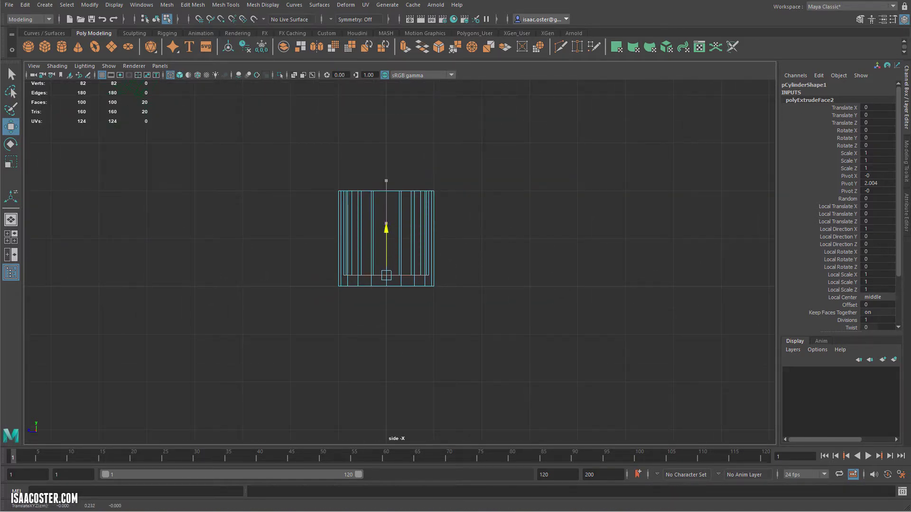
Return to the perspective view with shaded display and clear the face selection.
{"action": "key", "text": "space"}
{"action": "left_click_drag", "start_coordinate": [500, 226], "coordinate": [521, 194]}
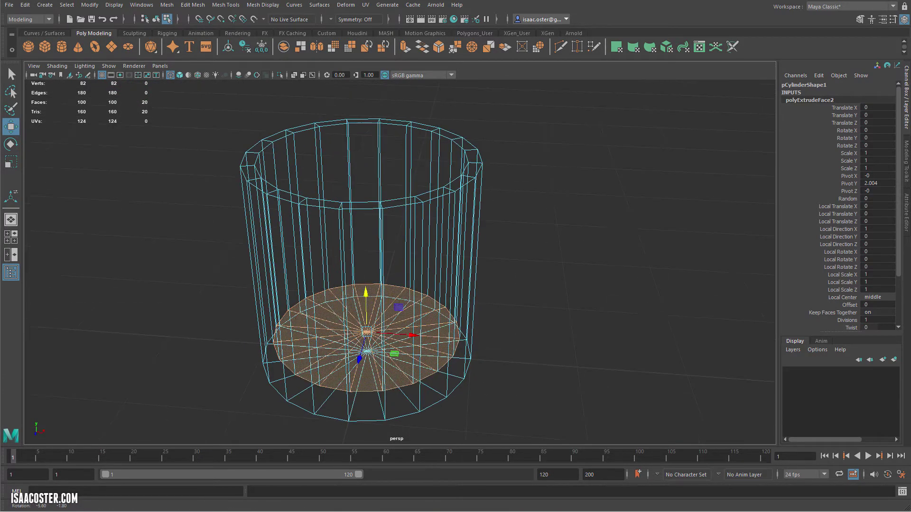
{"action": "mouse_move", "coordinate": [359, 254]}
{"action": "left_mouse_down", "text": "alt"}
{"action": "mouse_move", "coordinate": [359, 280]}
{"action": "mouse_move", "coordinate": [359, 252]}
{"action": "left_mouse_up", "text": "alt"}
{"action": "key", "text": "5"}
{"action": "left_click", "coordinate": [570, 266]}
{"action": "left_click_drag", "start_coordinate": [570, 265], "coordinate": [598, 251], "text": "alt"}
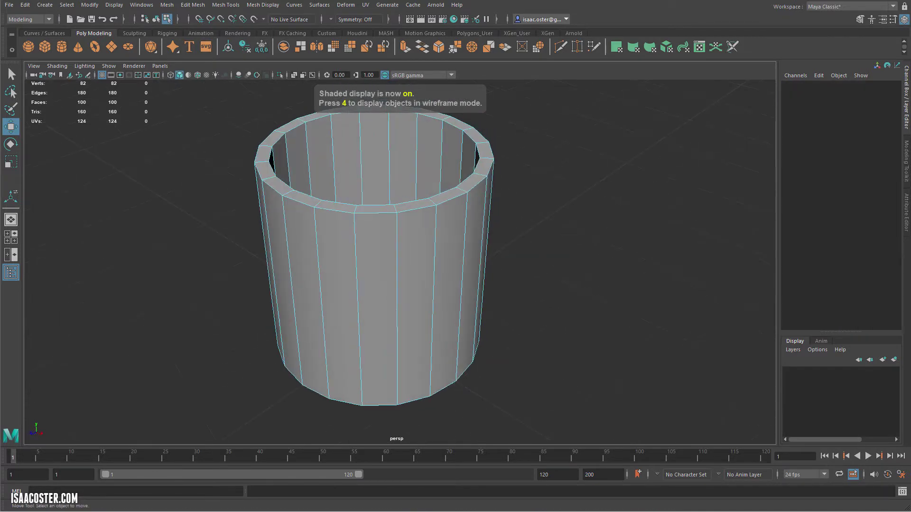
{"action": "left_click_drag", "start_coordinate": [449, 285], "coordinate": [502, 261], "text": "alt"}
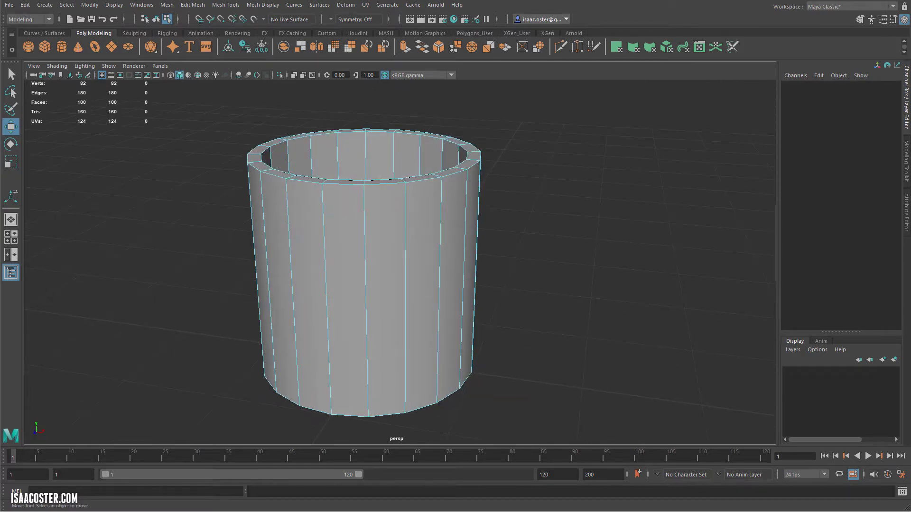
Switch the hollow cylinder to object mode and deselect it.
{"action": "right_click", "coordinate": [446, 277]}
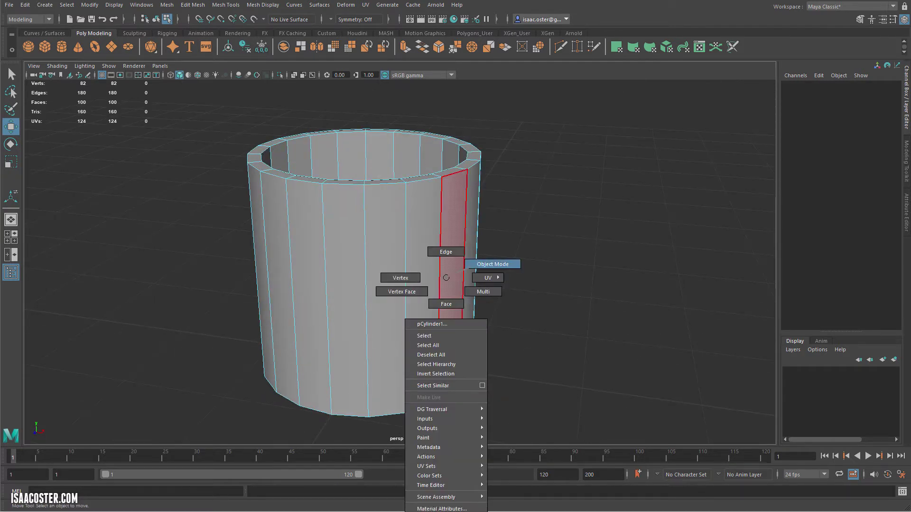
{"action": "left_click", "coordinate": [492, 265]}
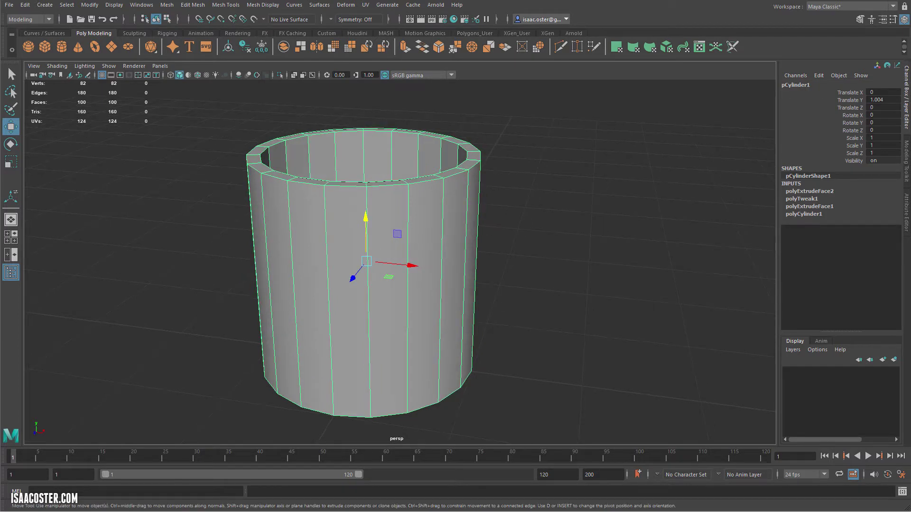
{"action": "left_click_drag", "start_coordinate": [492, 264], "coordinate": [548, 285], "text": "alt"}
{"action": "left_click", "coordinate": [536, 284]}
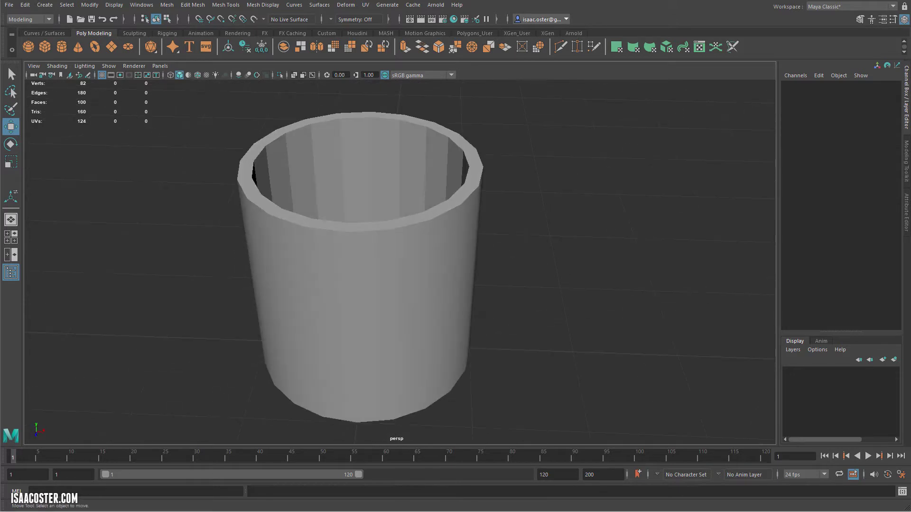
Apply Soften/Harden Edges to the hollow cylinder with an angle of 30, and move the options window off the model.
{"action": "left_click", "coordinate": [370, 285]}
{"action": "left_click", "coordinate": [261, 4]}
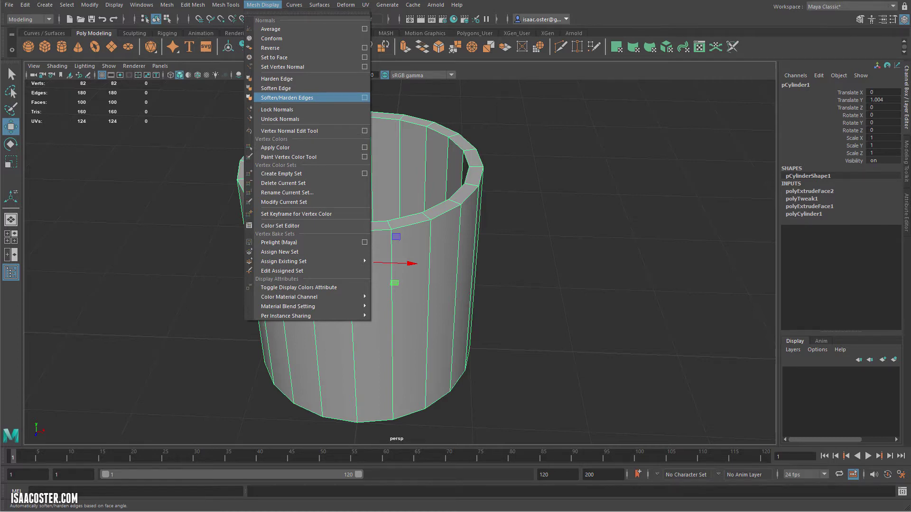
{"action": "left_click", "coordinate": [365, 98]}
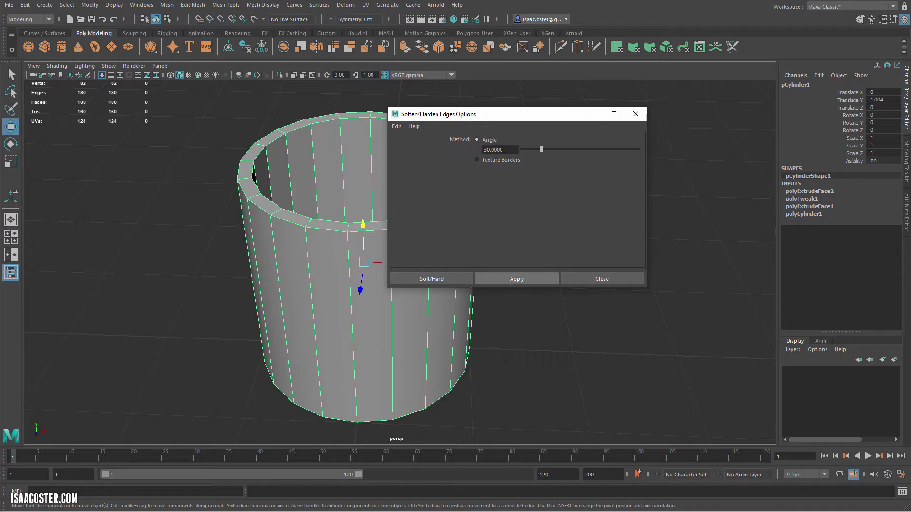
{"action": "left_click", "coordinate": [517, 279]}
{"action": "middle_click_drag", "start_coordinate": [517, 332], "coordinate": [448, 352], "text": "alt"}
{"action": "left_click", "coordinate": [498, 351]}
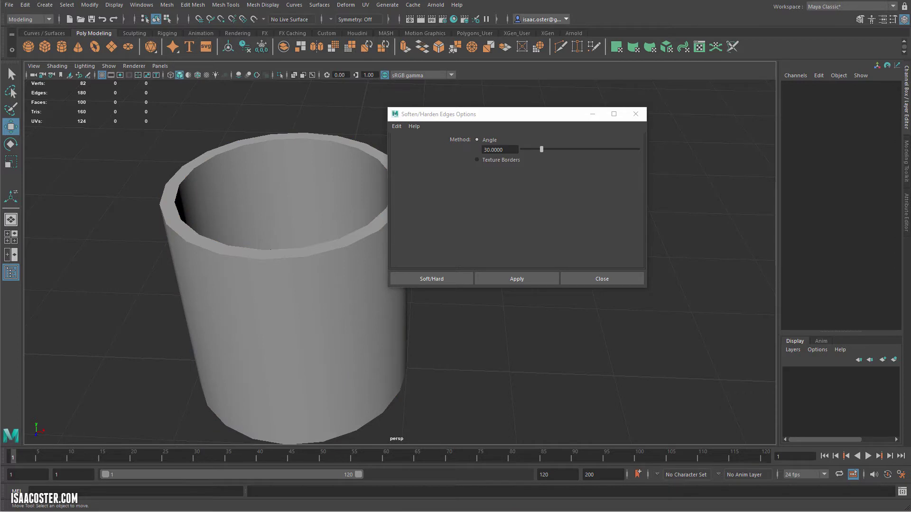
{"action": "left_click_drag", "start_coordinate": [474, 113], "coordinate": [616, 125]}
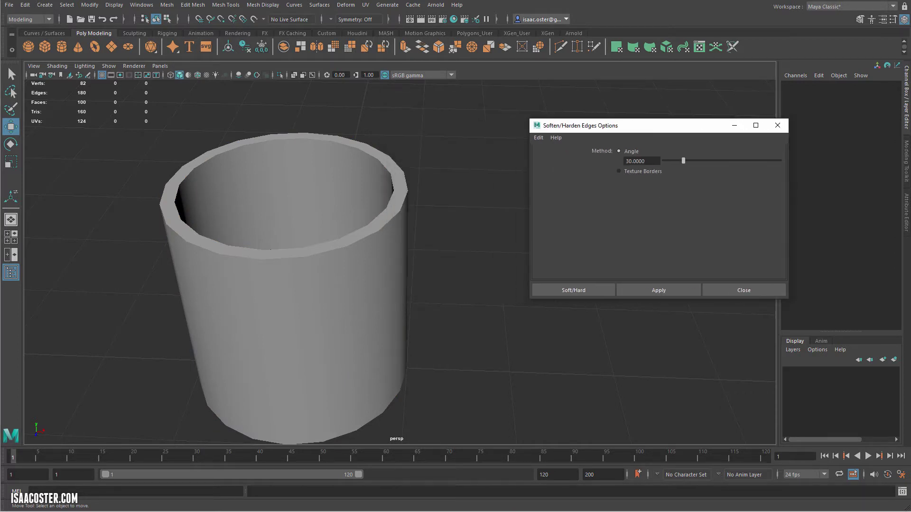
{"action": "left_click_drag", "start_coordinate": [328, 308], "coordinate": [327, 273], "text": "alt"}
Switch the hollow cylinder to edge mode and select the full ring of vertical edges around its outer wall.
{"action": "left_click", "coordinate": [327, 284]}
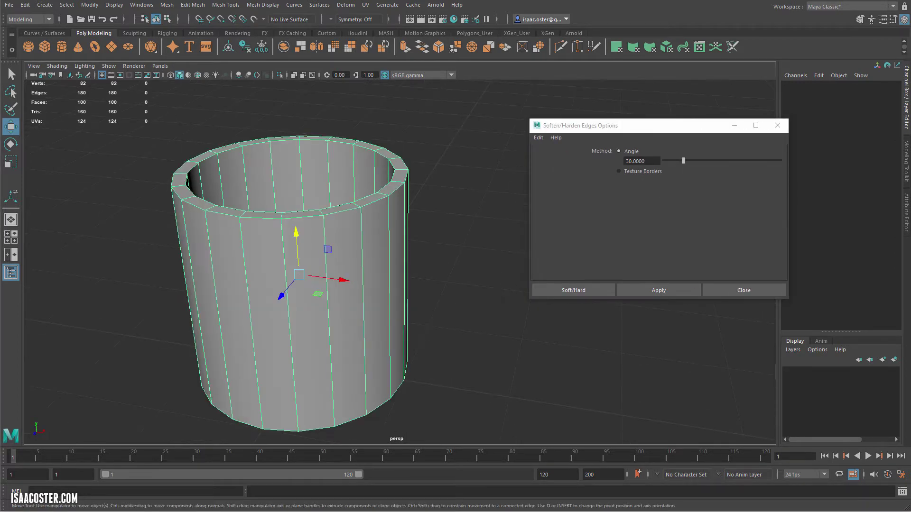
{"action": "right_click_drag", "start_coordinate": [328, 284], "coordinate": [284, 285], "text": "alt"}
{"action": "mouse_move", "coordinate": [328, 294]}
{"action": "left_mouse_down", "text": "alt"}
{"action": "mouse_move", "coordinate": [304, 252]}
{"action": "mouse_move", "coordinate": [333, 285]}
{"action": "mouse_move", "coordinate": [327, 318]}
{"action": "mouse_move", "coordinate": [327, 299]}
{"action": "left_mouse_up", "text": "alt"}
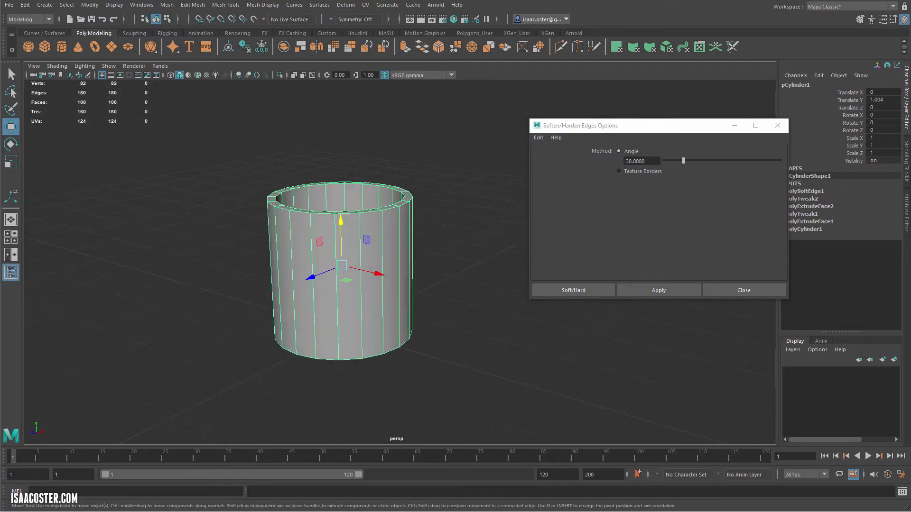
{"action": "right_click_drag", "start_coordinate": [358, 259], "coordinate": [357, 229]}
{"action": "left_click", "coordinate": [314, 289]}
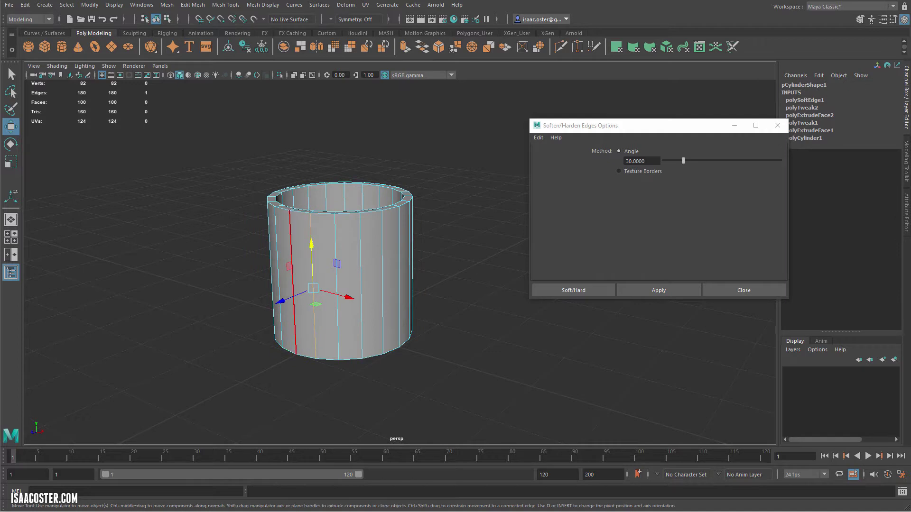
{"action": "double_click", "coordinate": [293, 287], "text": "shift"}
Connect the selected vertical edges with edge flow off to add a loop around the wall's middle, and return to object mode.
{"action": "left_click", "coordinate": [262, 5]}
{"action": "left_click", "coordinate": [262, 5]}
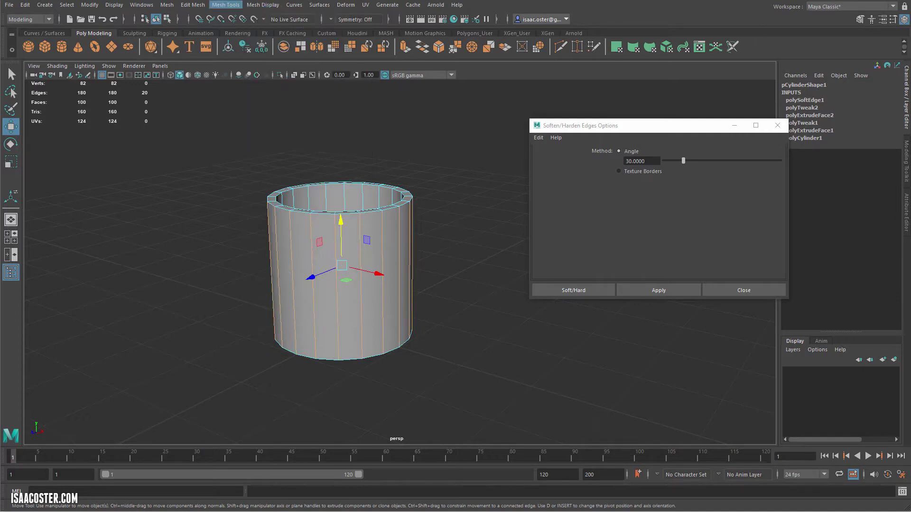
{"action": "left_click", "coordinate": [193, 4]}
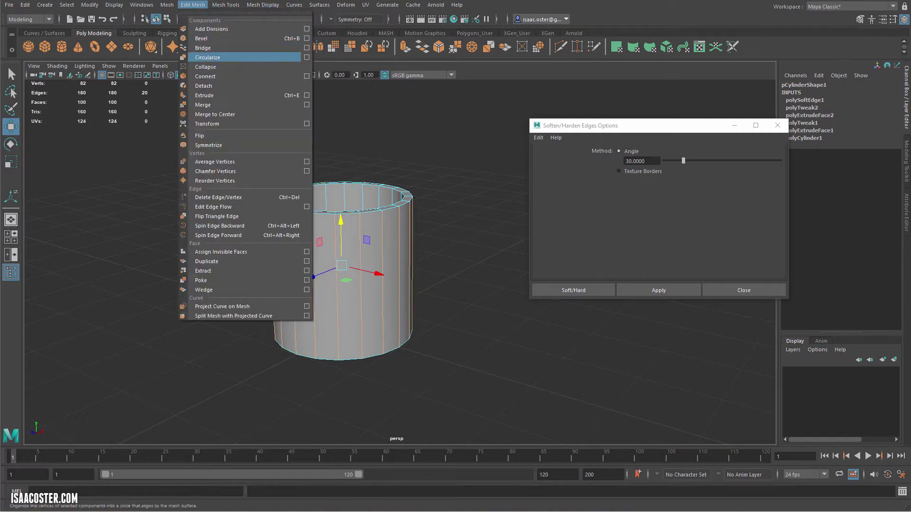
{"action": "left_click", "coordinate": [307, 76]}
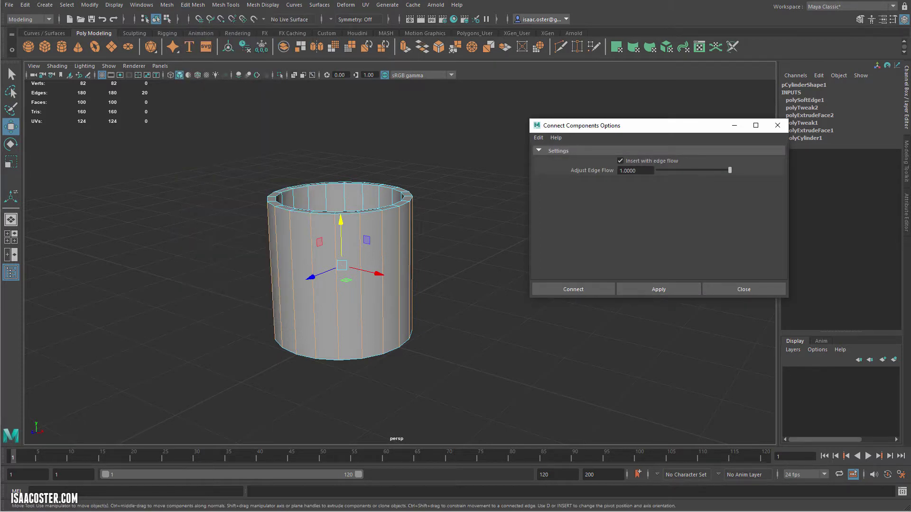
{"action": "left_click", "coordinate": [621, 161]}
{"action": "left_click", "coordinate": [659, 289]}
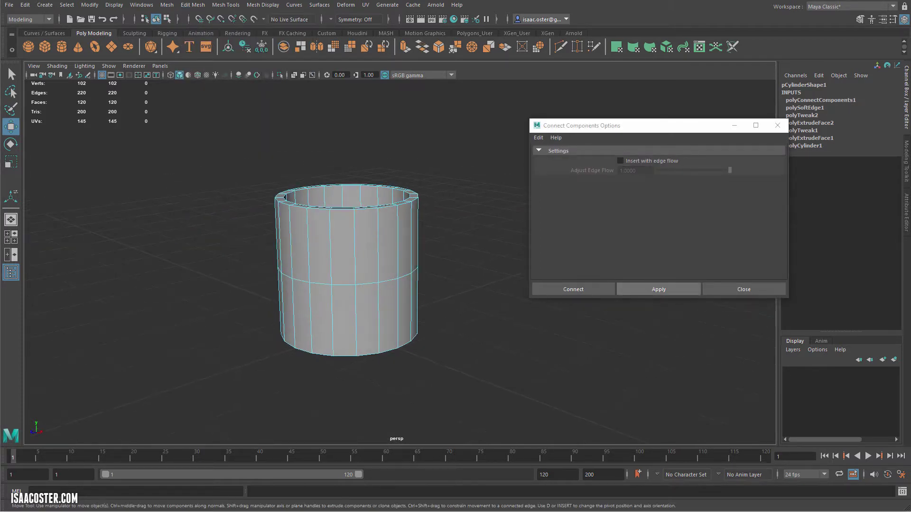
{"action": "key", "text": "F10"}
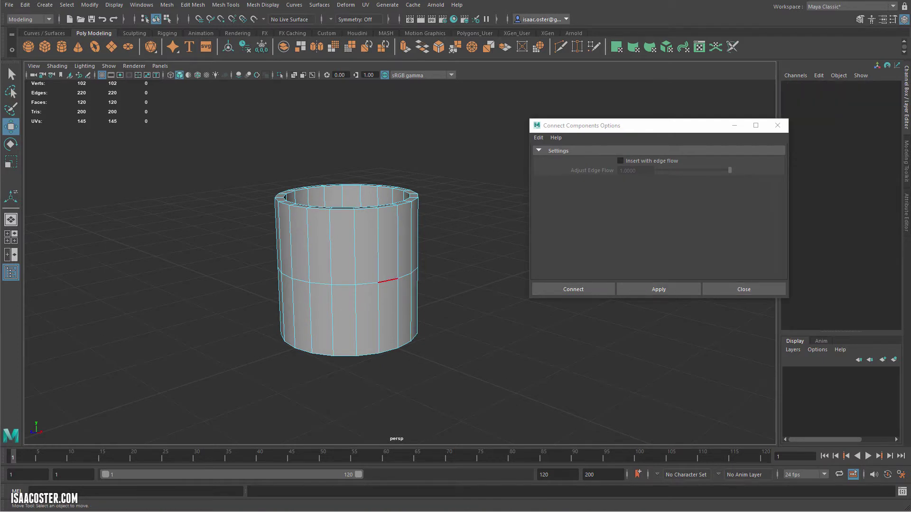
{"action": "key", "text": "F8"}
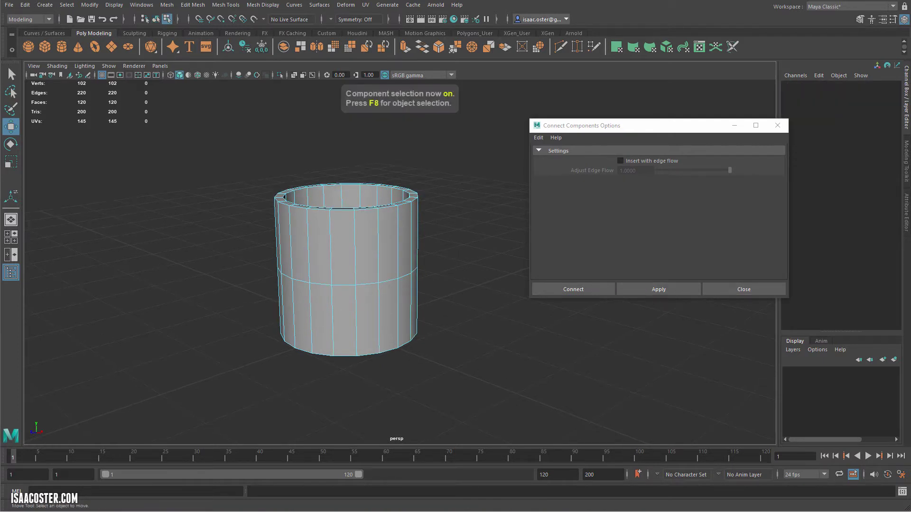
{"action": "key", "text": "F8"}
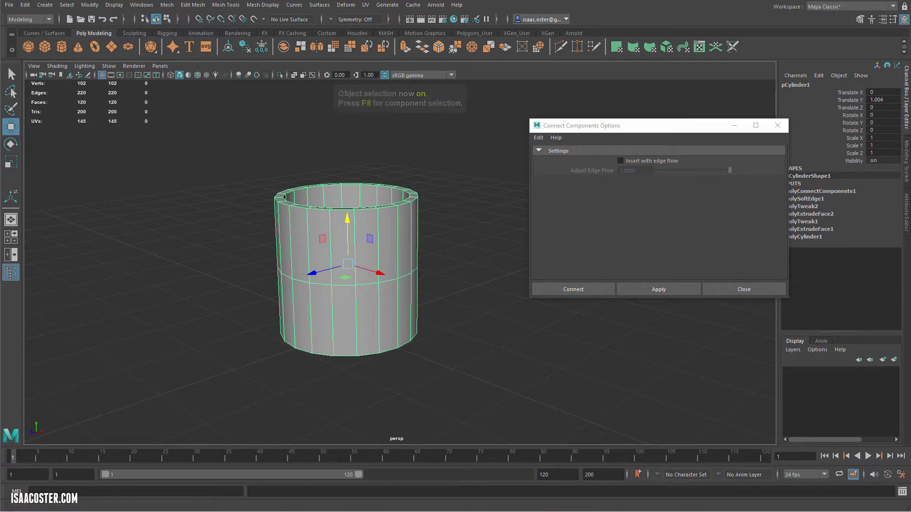
Use Offset Edge Loop on the outer wall's middle loop to add one loop near the rim and one near the base.
{"action": "left_click", "coordinate": [260, 5]}
{"action": "mouse_move", "coordinate": [227, 5]}
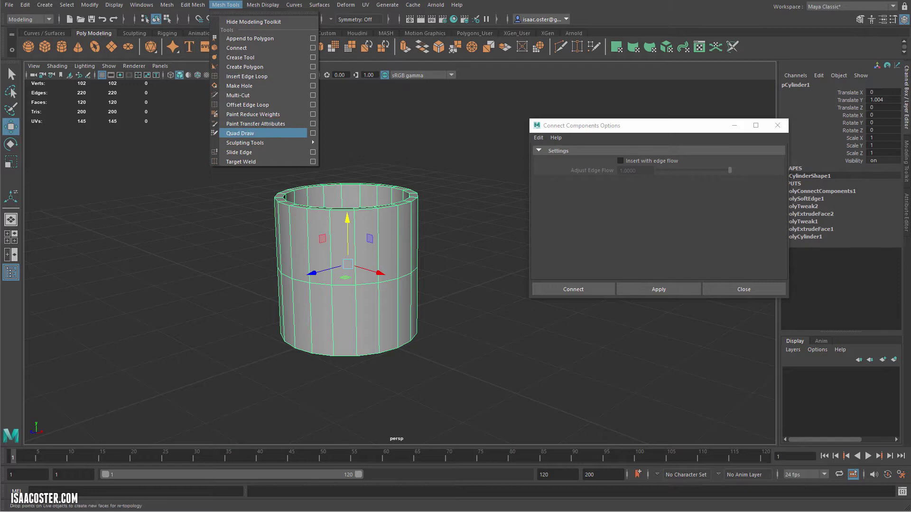
{"action": "left_click", "coordinate": [247, 105]}
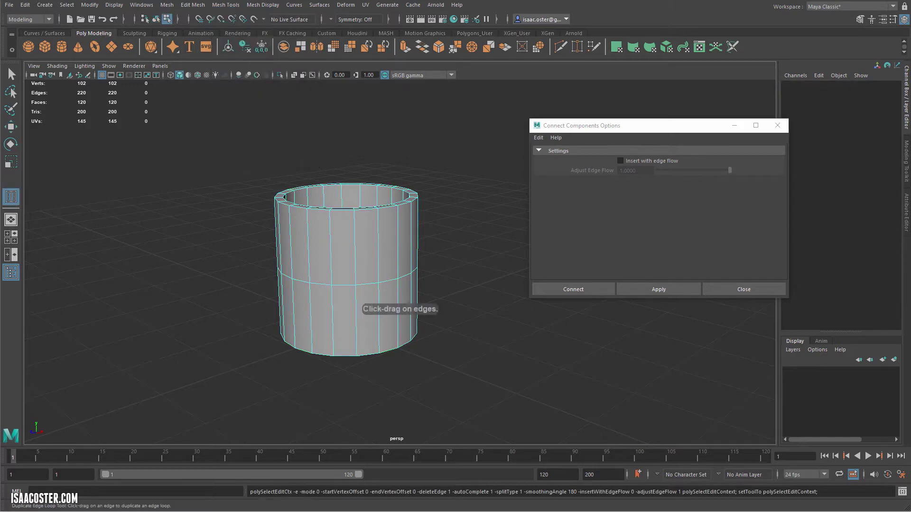
{"action": "left_click", "coordinate": [344, 285]}
{"action": "key", "text": "ctrl+z"}
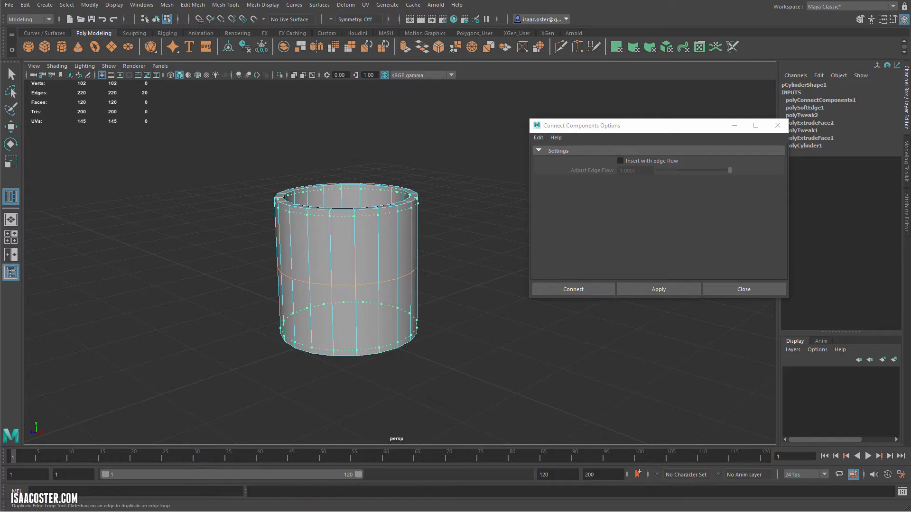
{"action": "left_click_drag", "start_coordinate": [344, 285], "coordinate": [364, 233]}
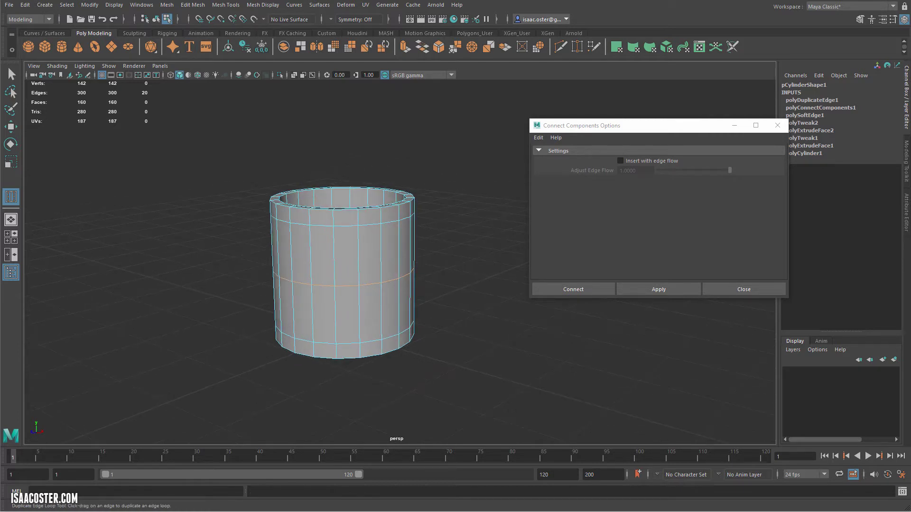
Switch the hollow cylinder to face selection mode.
{"action": "right_click_drag", "start_coordinate": [314, 258], "coordinate": [314, 284]}
{"action": "left_click_drag", "start_coordinate": [315, 285], "coordinate": [318, 349], "text": "alt"}
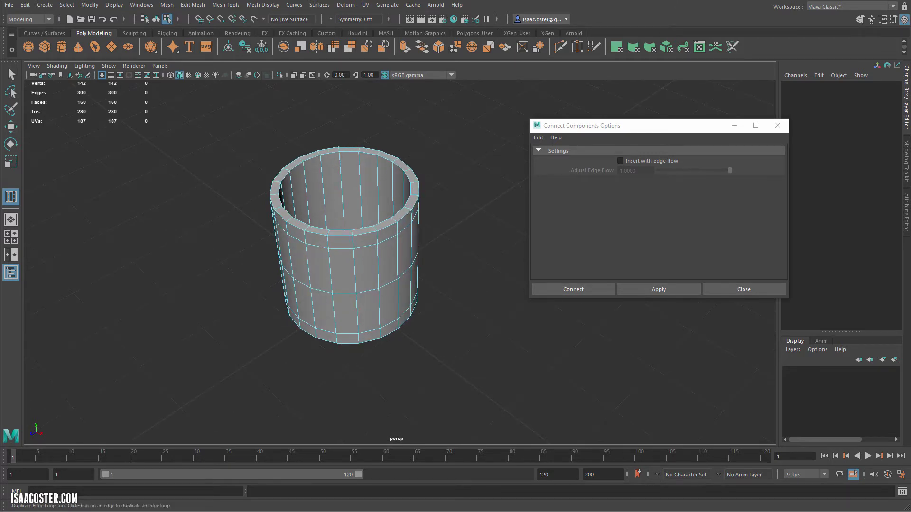
{"action": "left_click_drag", "start_coordinate": [328, 285], "coordinate": [360, 300], "text": "alt"}
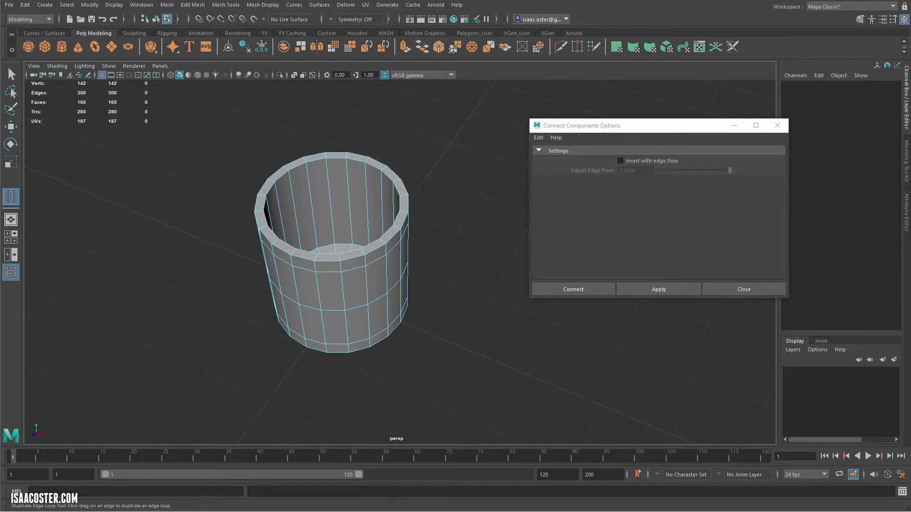
Try offsetting edge loops beside a vertical edge on the outer wall, and undo them.
{"action": "right_click_drag", "start_coordinate": [380, 287], "coordinate": [379, 315]}
{"action": "left_click", "coordinate": [401, 283]}
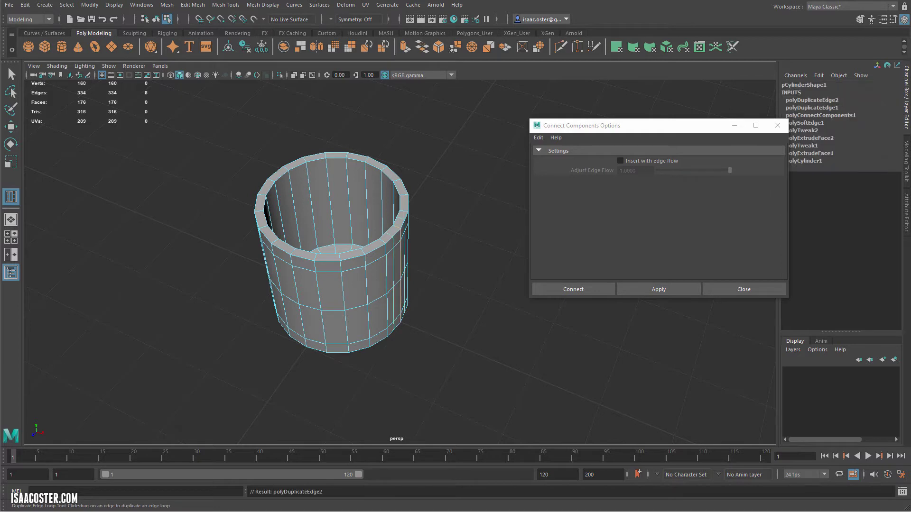
{"action": "key", "text": "ctrl+z"}
Leave the Offset Edge Loop tool for the Select tool and clear the component selection.
{"action": "key", "text": "q"}
{"action": "left_click_drag", "start_coordinate": [372, 290], "coordinate": [342, 274], "text": "alt"}
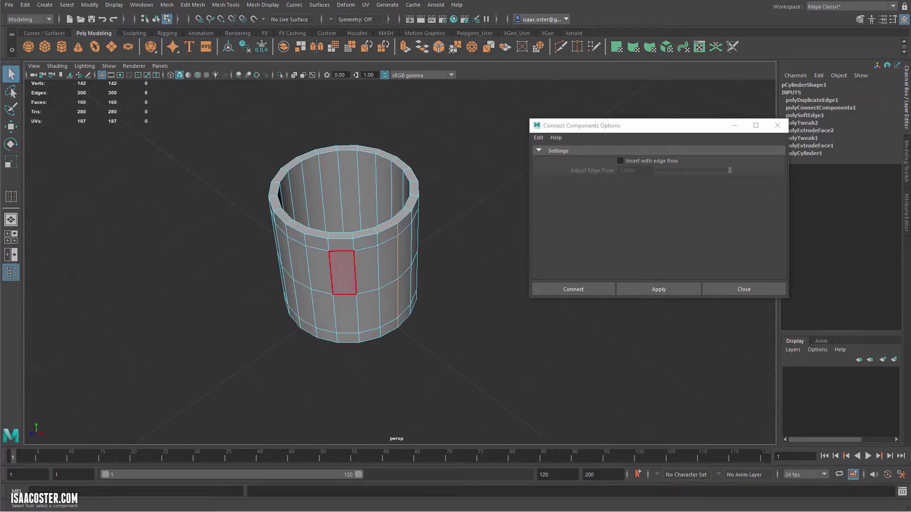
{"action": "left_click", "coordinate": [387, 263]}
{"action": "key", "text": "ctrl+z"}
{"action": "left_click", "coordinate": [463, 275]}
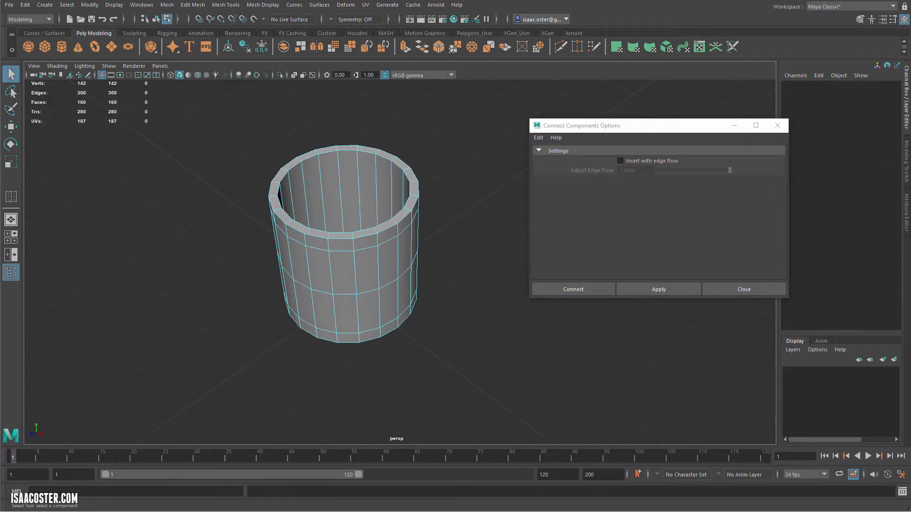
Select a two-by-two block of outer-wall faces between the rim and base loops, check the front view, and clear the selection.
{"action": "left_click", "coordinate": [405, 250]}
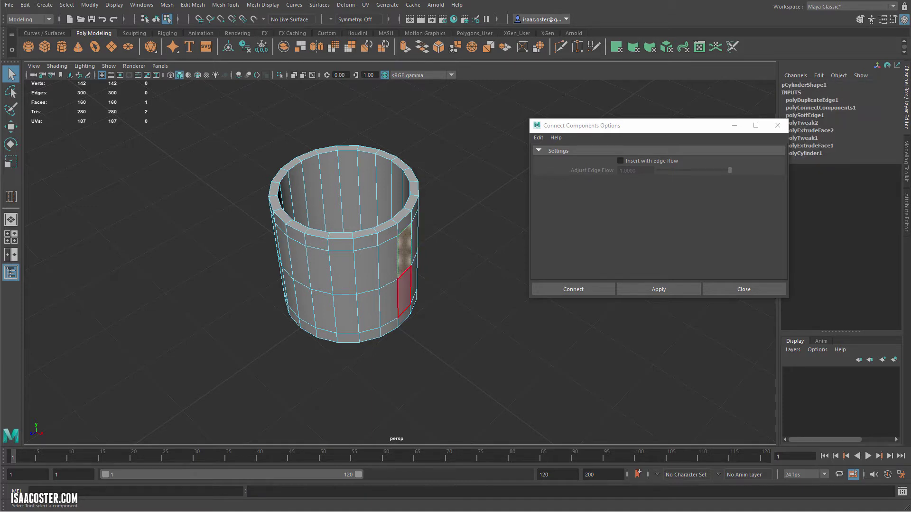
{"action": "left_click", "coordinate": [389, 262], "text": "shift"}
{"action": "left_click", "coordinate": [388, 304], "text": "shift"}
{"action": "left_click", "coordinate": [404, 293], "text": "shift"}
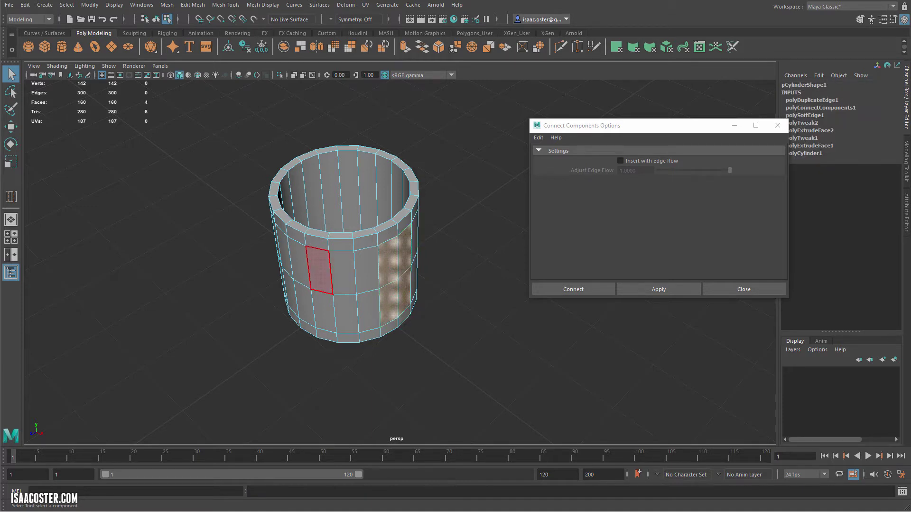
{"action": "key", "text": "space"}
{"action": "left_click_drag", "start_coordinate": [251, 338], "coordinate": [254, 355]}
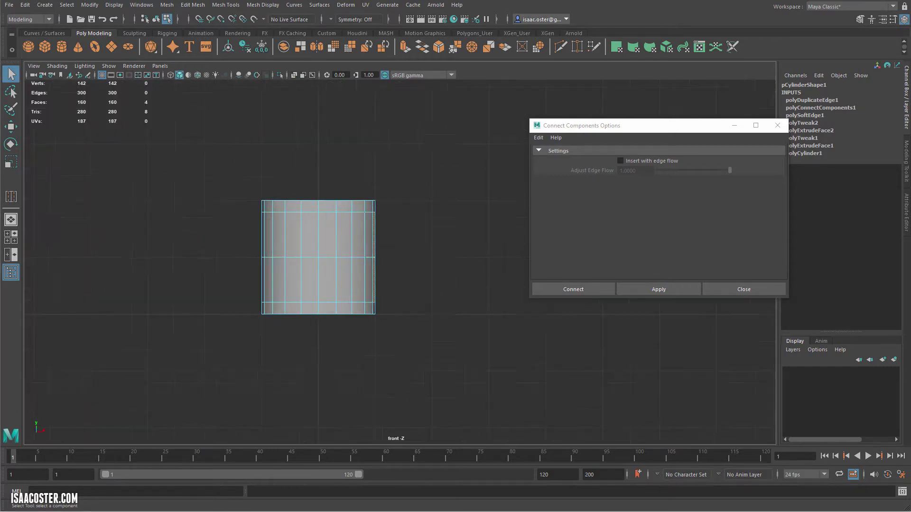
{"action": "key", "text": "space"}
{"action": "left_click_drag", "start_coordinate": [425, 269], "coordinate": [425, 243]}
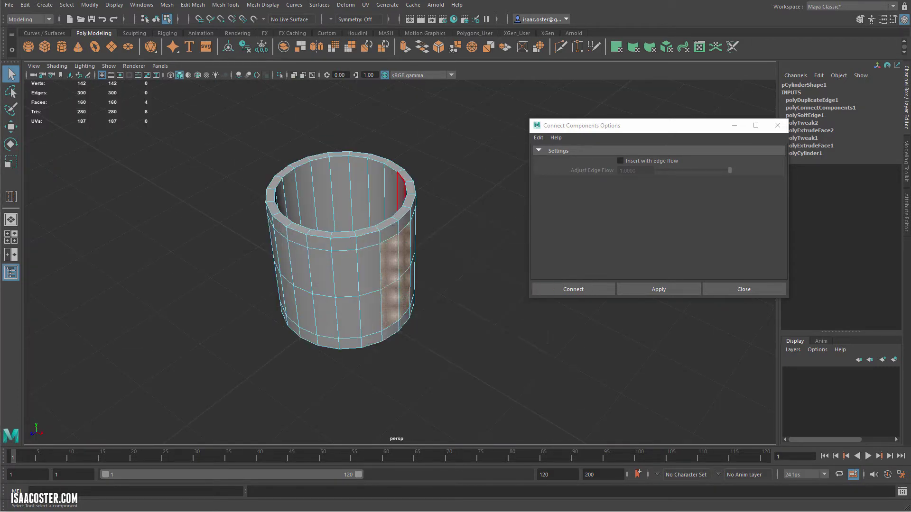
{"action": "left_click", "coordinate": [425, 243]}
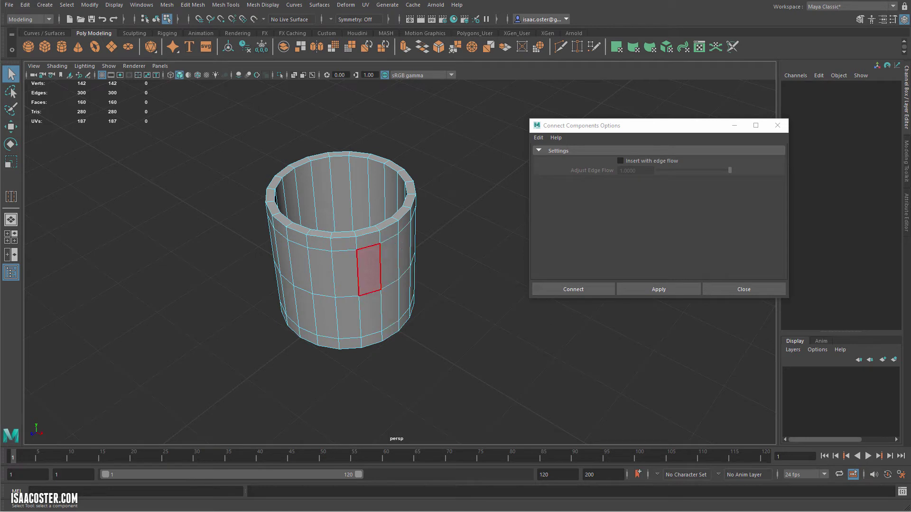
Try moving the two-by-two block of outer-wall faces centred on the world X axis outward along X, and undo it.
{"action": "left_click", "coordinate": [390, 262]}
{"action": "left_click", "coordinate": [405, 253], "text": "shift"}
{"action": "left_click", "coordinate": [404, 294], "text": "shift"}
{"action": "left_click", "coordinate": [391, 306], "text": "shift"}
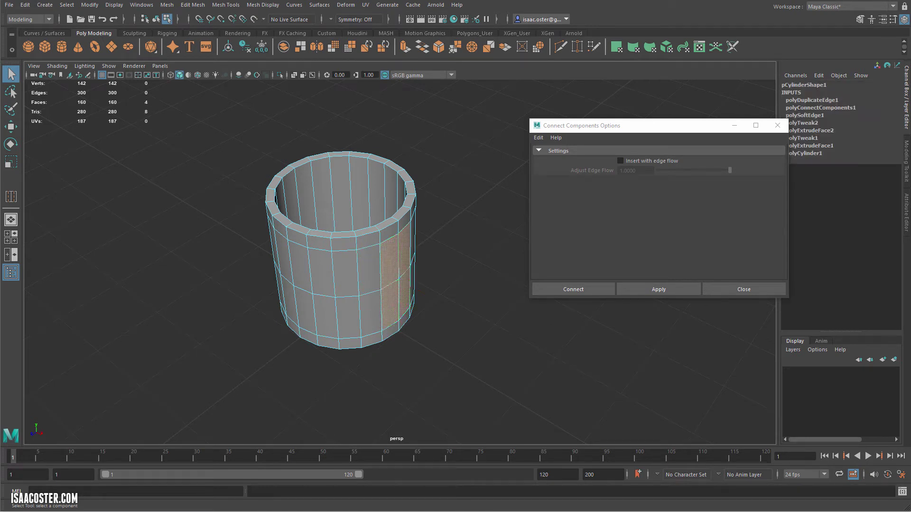
{"action": "key", "text": "w"}
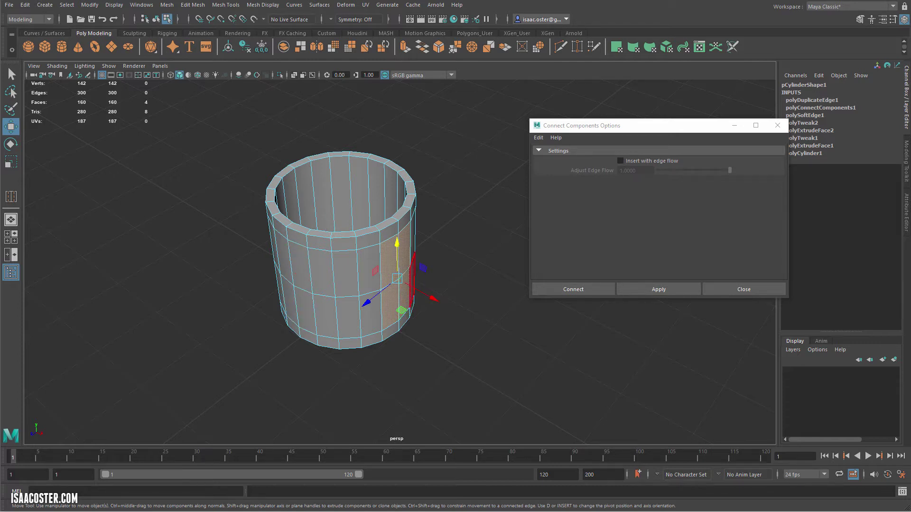
{"action": "left_click_drag", "start_coordinate": [362, 285], "coordinate": [388, 276], "text": "alt"}
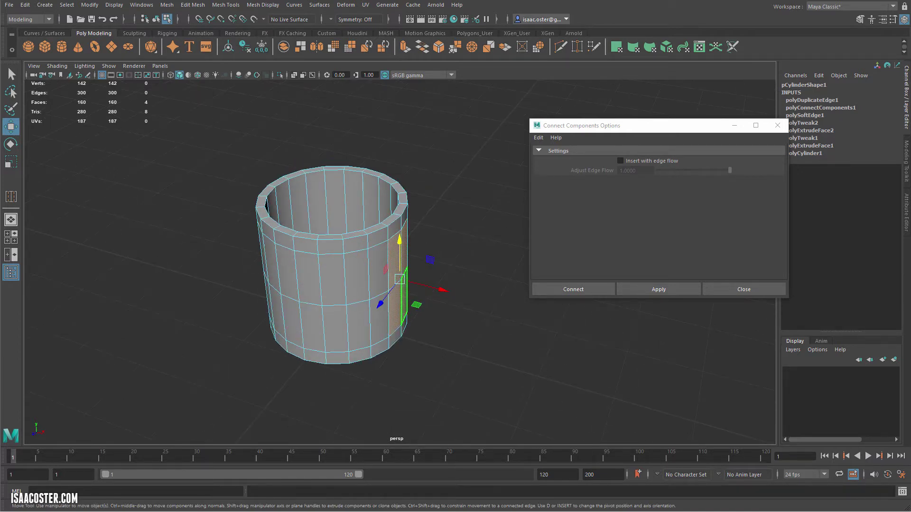
{"action": "left_click_drag", "start_coordinate": [441, 289], "coordinate": [475, 300]}
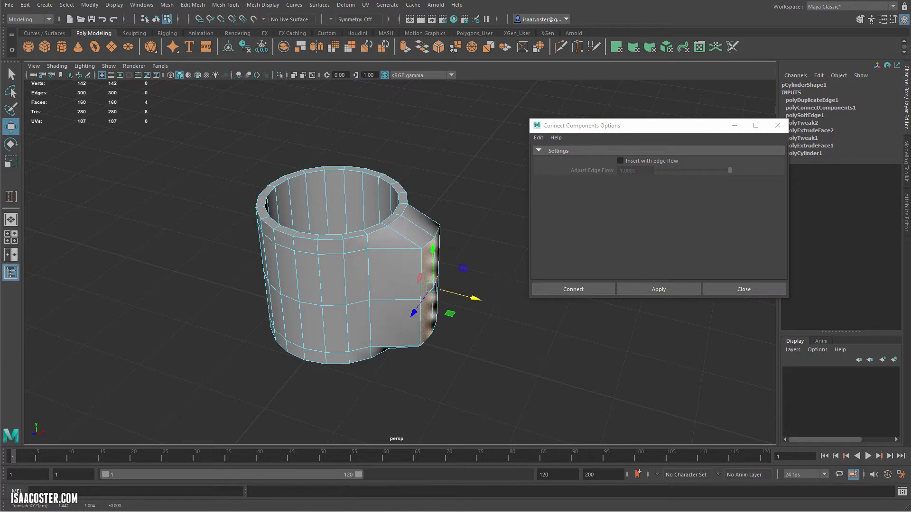
{"action": "key", "text": "ctrl+z"}
Try moving a two-by-two block of wall faces that is off the X axis along world X, and undo it.
{"action": "left_click", "coordinate": [356, 277]}
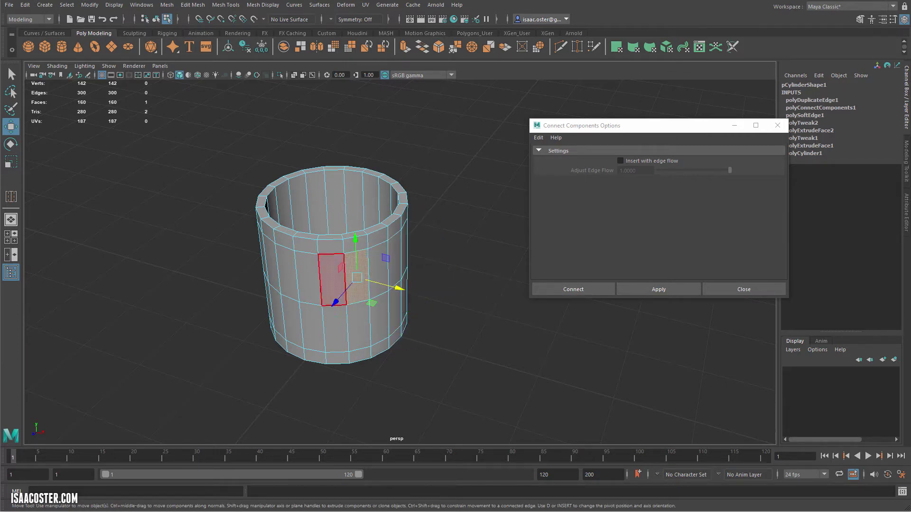
{"action": "left_click", "coordinate": [334, 280], "text": "shift"}
{"action": "left_click", "coordinate": [335, 328], "text": "shift"}
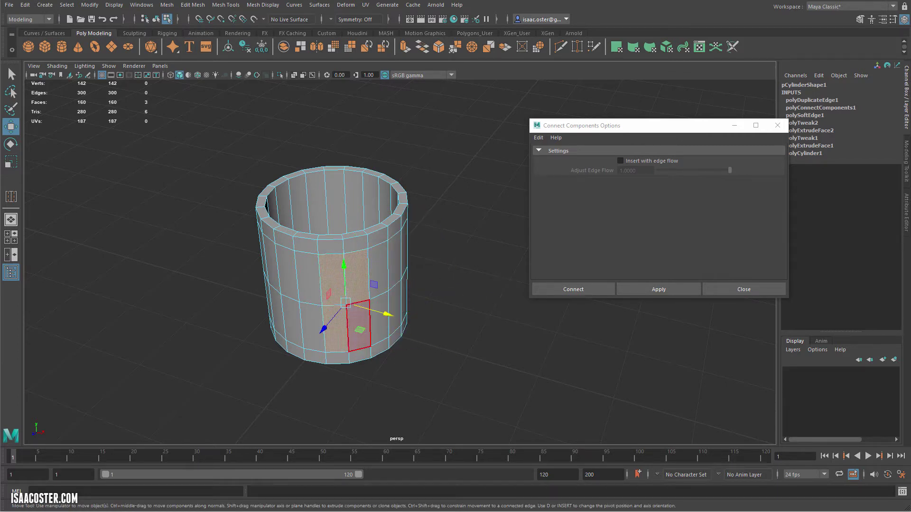
{"action": "left_click", "coordinate": [358, 326], "text": "shift"}
{"action": "left_click_drag", "start_coordinate": [389, 315], "coordinate": [418, 401]}
{"action": "key", "text": "ctrl+z"}
Open the Move tool's settings and set its axis orientation to Component.
{"action": "left_click_drag", "start_coordinate": [499, 325], "coordinate": [402, 252], "text": "alt"}
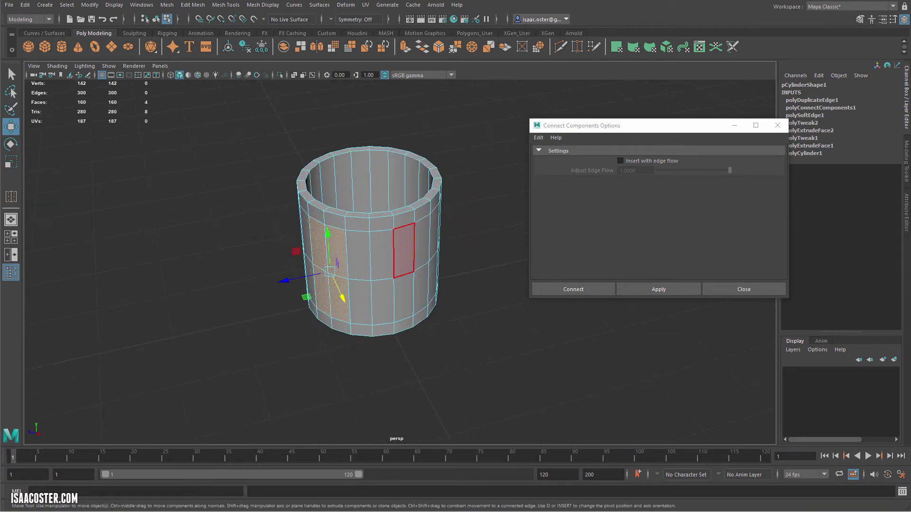
{"action": "left_click_drag", "start_coordinate": [361, 299], "coordinate": [387, 319], "text": "alt"}
{"action": "double_click", "coordinate": [11, 127]}
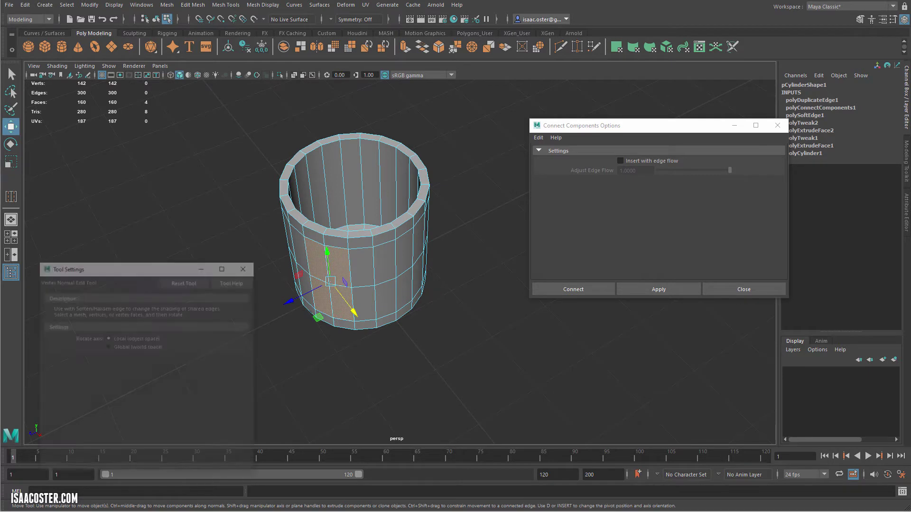
{"action": "left_click_drag", "start_coordinate": [119, 267], "coordinate": [126, 170]}
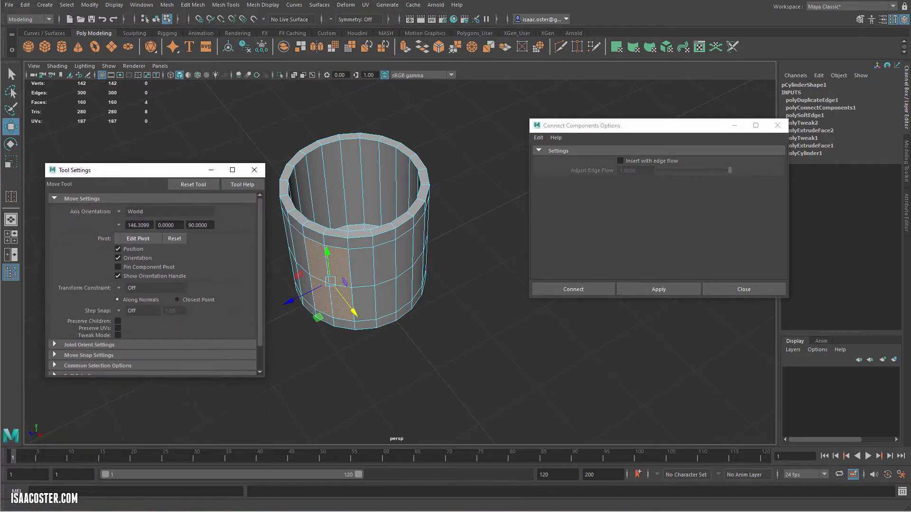
{"action": "left_click", "coordinate": [142, 212]}
{"action": "left_click", "coordinate": [146, 233]}
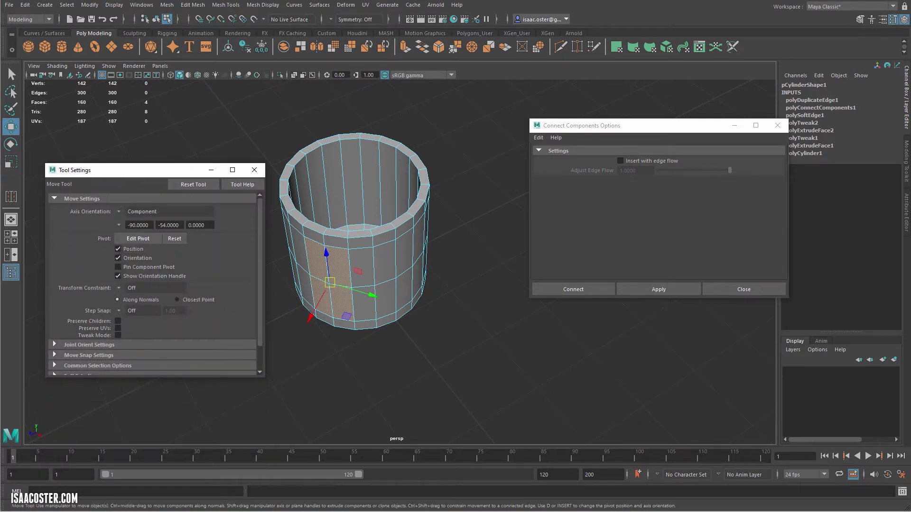
Try the Object axis orientation for the Move tool, and return it to World.
{"action": "left_click_drag", "start_coordinate": [379, 304], "coordinate": [395, 272], "text": "alt"}
{"action": "left_click_drag", "start_coordinate": [342, 322], "coordinate": [373, 338], "text": "alt"}
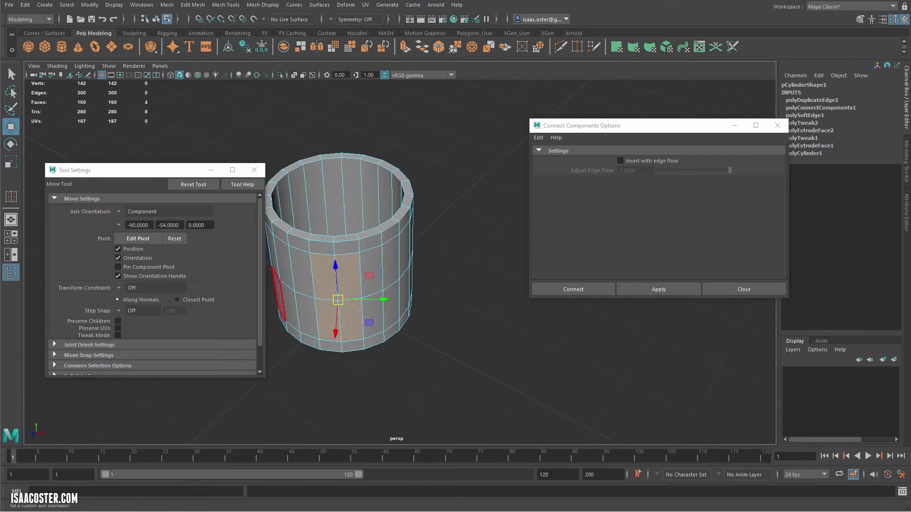
{"action": "left_click", "coordinate": [142, 212]}
{"action": "left_click", "coordinate": [142, 215]}
{"action": "left_click", "coordinate": [143, 212]}
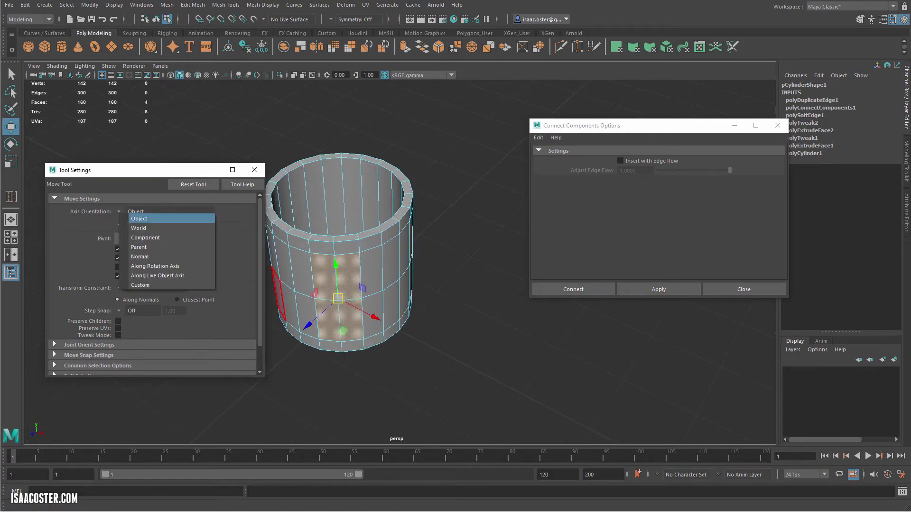
{"action": "left_click", "coordinate": [143, 228]}
{"action": "left_click_drag", "start_coordinate": [304, 276], "coordinate": [288, 265], "text": "alt"}
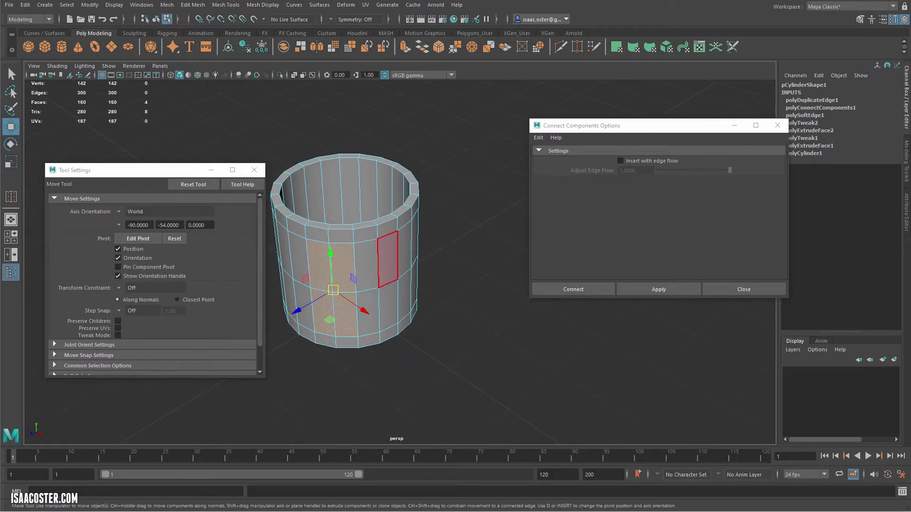
Select the two-by-two block of outer-wall faces centred on the world X axis between the rim and base loops.
{"action": "left_click", "coordinate": [387, 259]}
{"action": "left_click", "coordinate": [404, 252], "text": "shift"}
{"action": "left_click", "coordinate": [403, 298], "text": "shift"}
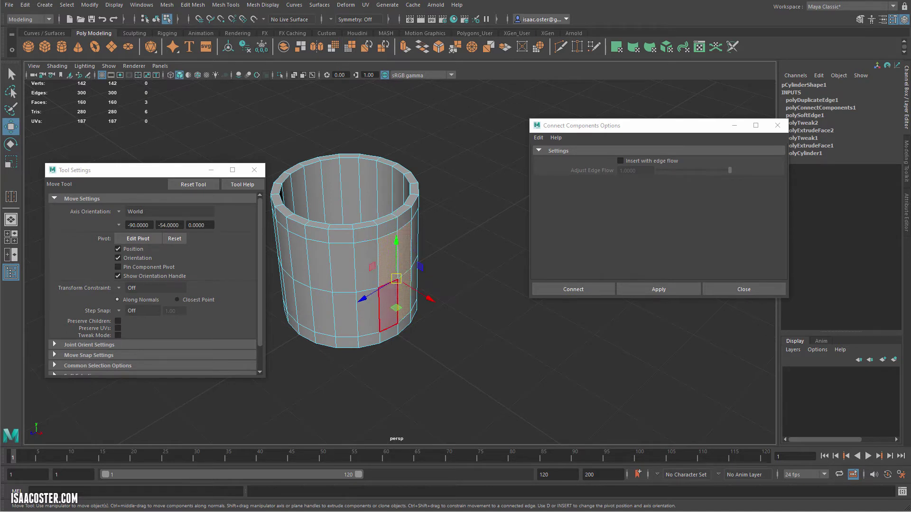
{"action": "left_click", "coordinate": [390, 306], "text": "shift"}
{"action": "middle_click_drag", "start_coordinate": [386, 309], "coordinate": [402, 308], "text": "alt"}
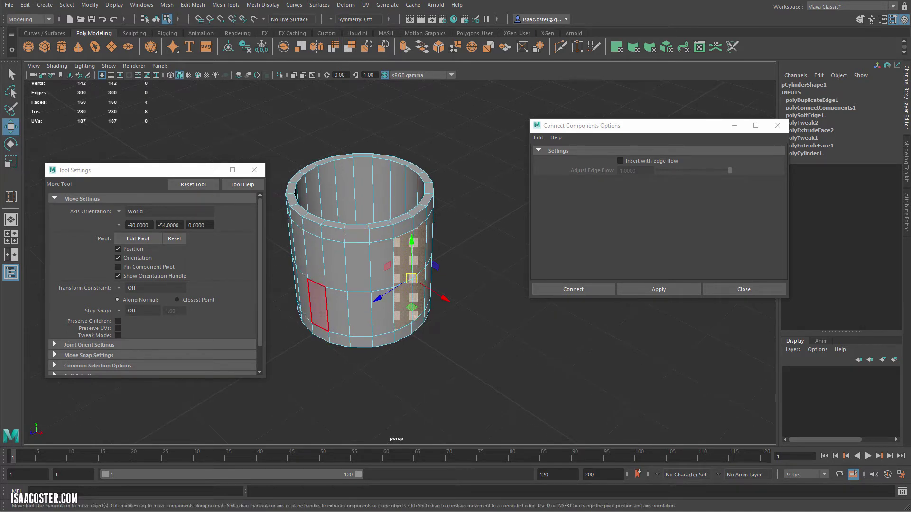
{"action": "mouse_move", "coordinate": [414, 304]}
{"action": "left_mouse_down", "text": "alt"}
{"action": "mouse_move", "coordinate": [416, 277]}
{"action": "mouse_move", "coordinate": [408, 304]}
{"action": "mouse_move", "coordinate": [426, 305]}
{"action": "left_mouse_up", "text": "alt"}
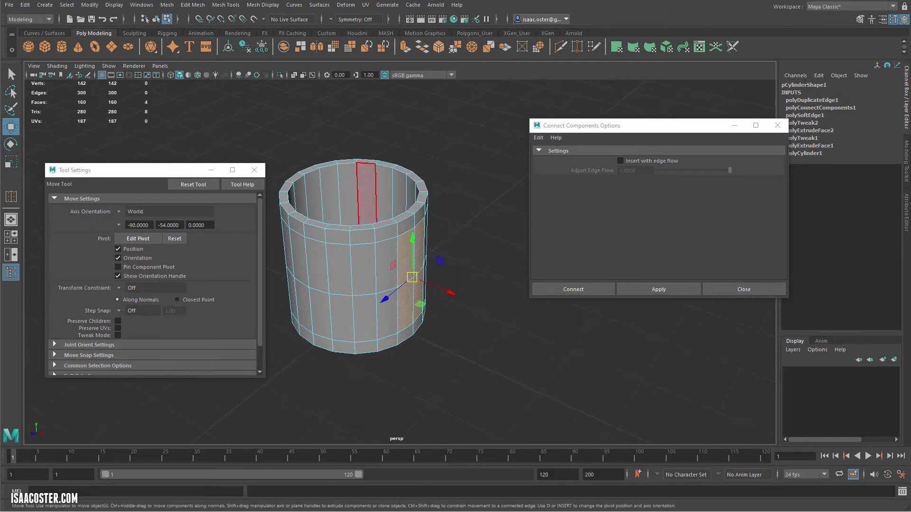
{"action": "left_click_drag", "start_coordinate": [366, 194], "coordinate": [263, 213], "text": "alt"}
{"action": "left_click_drag", "start_coordinate": [427, 180], "coordinate": [437, 180], "text": "alt"}
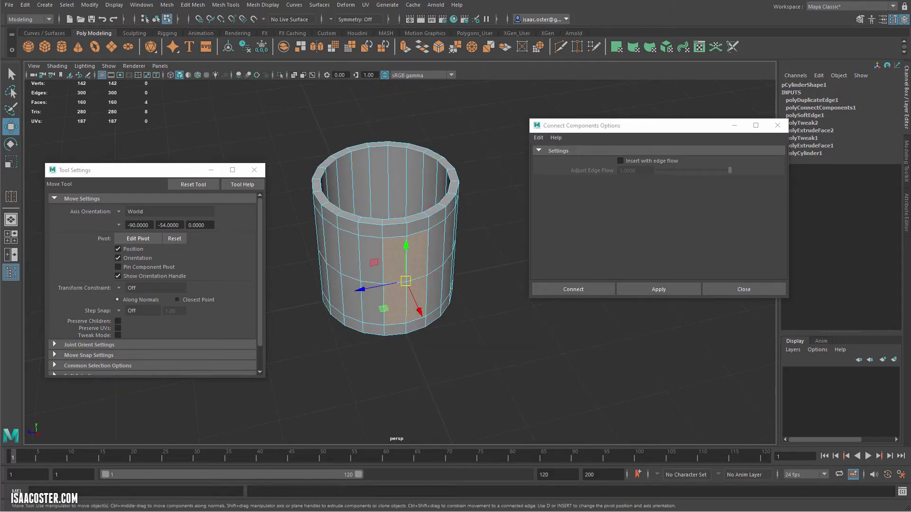
Clear the face selection and reselect the same four X-facing wall faces.
{"action": "left_click", "coordinate": [496, 209]}
{"action": "left_click", "coordinate": [418, 256]}
{"action": "left_click", "coordinate": [417, 300]}
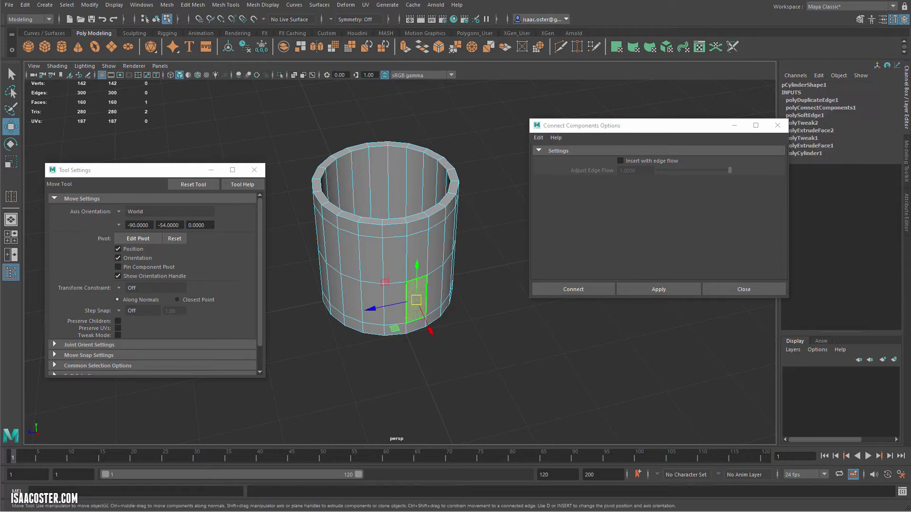
{"action": "left_click", "coordinate": [394, 261], "text": "shift"}
{"action": "left_click", "coordinate": [395, 304], "text": "shift"}
{"action": "left_click", "coordinate": [417, 257], "text": "shift"}
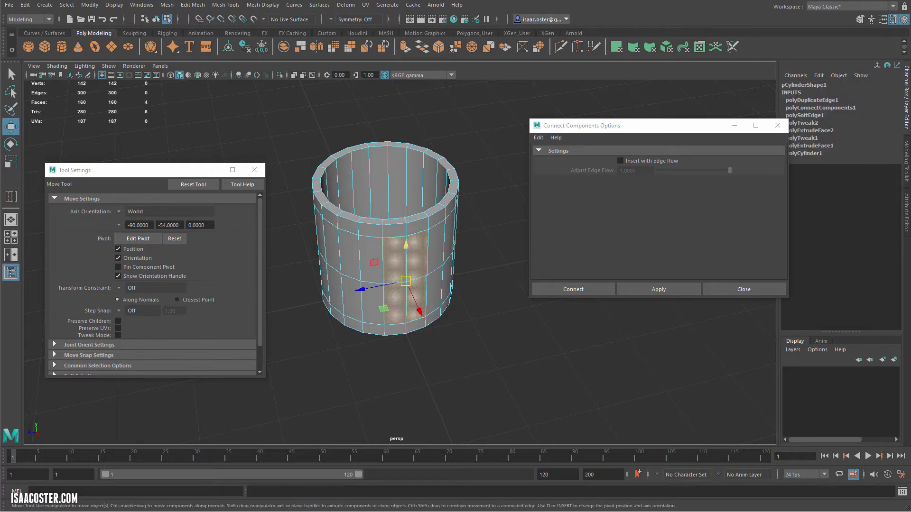
Split one of the two X-facing wall columns vertically by connecting its horizontal edges with Insert with edge flow enabled.
{"action": "left_click_drag", "start_coordinate": [449, 237], "coordinate": [419, 235], "text": "alt"}
{"action": "right_click_drag", "start_coordinate": [412, 231], "coordinate": [412, 217]}
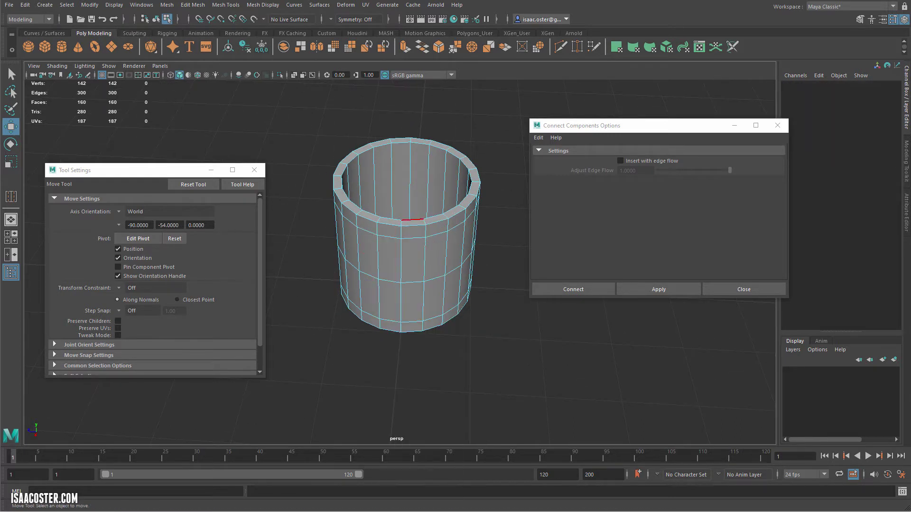
{"action": "left_click", "coordinate": [413, 225]}
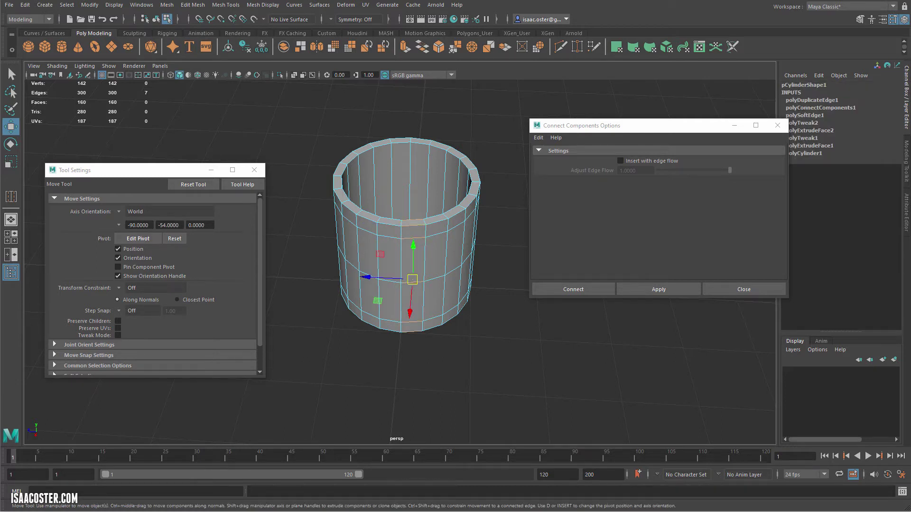
{"action": "left_click", "coordinate": [620, 161]}
{"action": "left_click", "coordinate": [658, 289]}
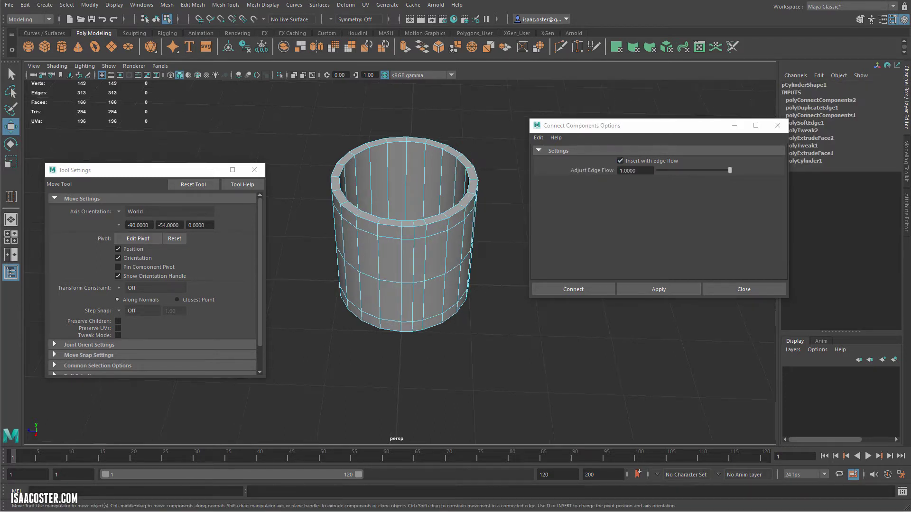
Connect the horizontal edges of the adjacent X-facing wall column with edge flow to add a matching vertical split.
{"action": "left_click", "coordinate": [391, 220]}
{"action": "left_click", "coordinate": [388, 263]}
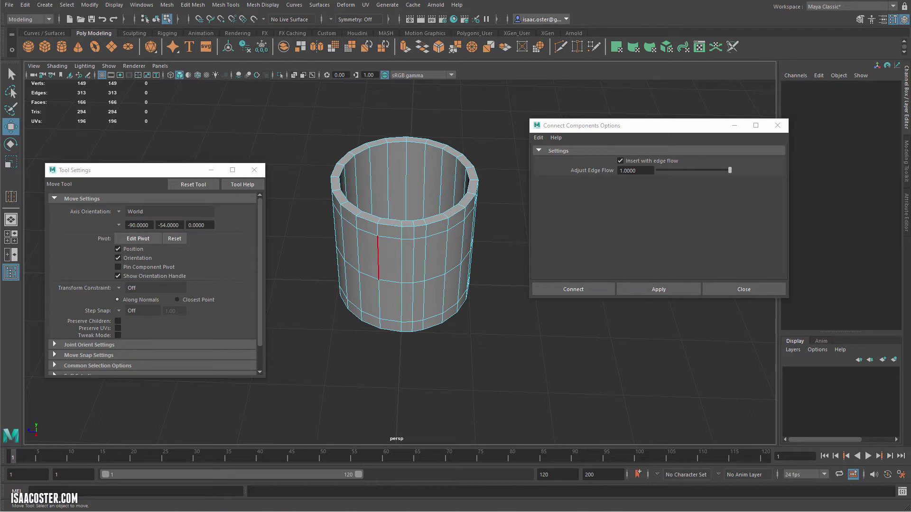
{"action": "left_click", "coordinate": [389, 224]}
{"action": "double_click", "coordinate": [389, 238], "text": "shift"}
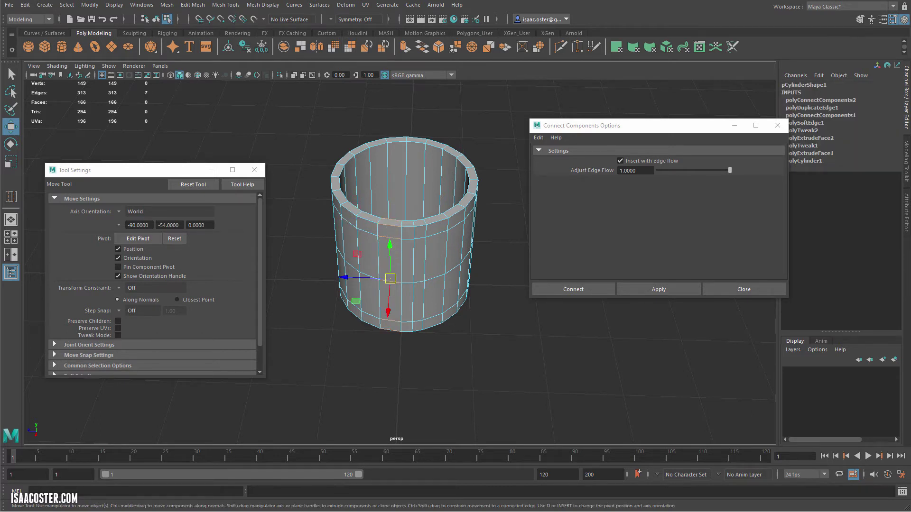
{"action": "left_click", "coordinate": [658, 290]}
Extrude the four narrow faces centred on the X axis, between the rim and base loops, outward about 0.997 to form a handle.
{"action": "left_click_drag", "start_coordinate": [437, 273], "coordinate": [451, 266], "text": "alt"}
{"action": "right_click_drag", "start_coordinate": [426, 258], "coordinate": [427, 284]}
{"action": "left_click", "coordinate": [409, 260]}
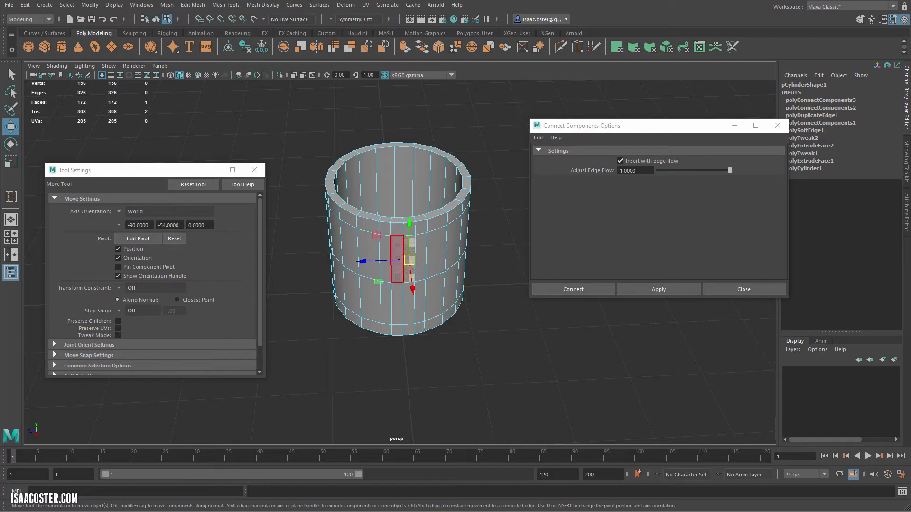
{"action": "left_click", "coordinate": [397, 264], "text": "shift"}
{"action": "left_click", "coordinate": [397, 301], "text": "shift"}
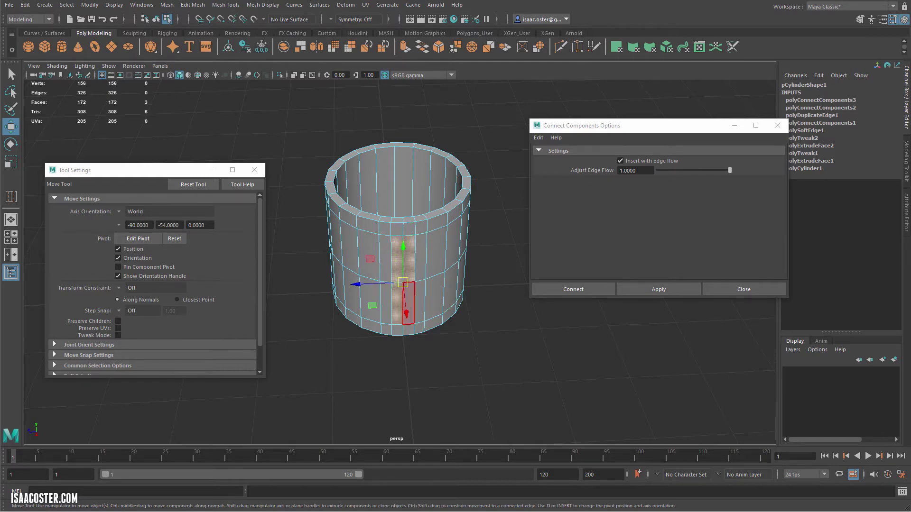
{"action": "left_click", "coordinate": [409, 303], "text": "shift"}
{"action": "left_click_drag", "start_coordinate": [409, 303], "coordinate": [505, 285], "text": "alt"}
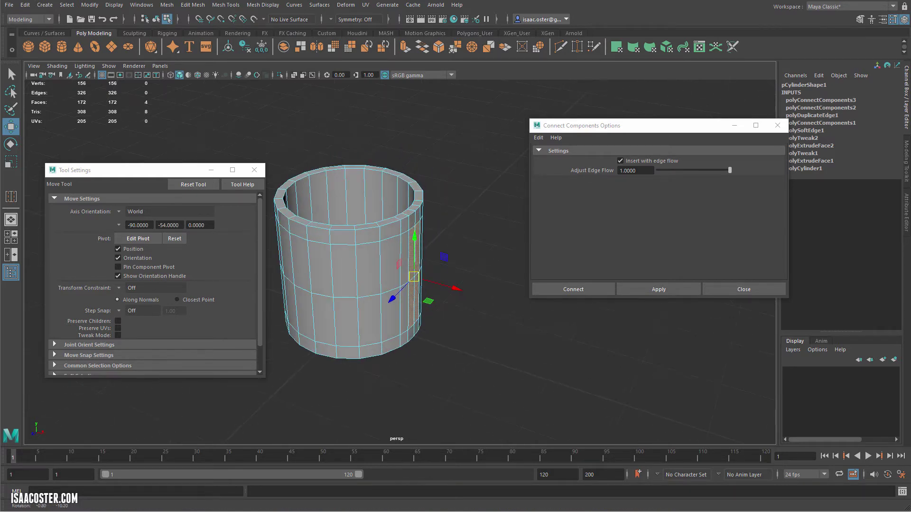
{"action": "right_click_drag", "start_coordinate": [506, 285], "coordinate": [529, 285], "text": "alt"}
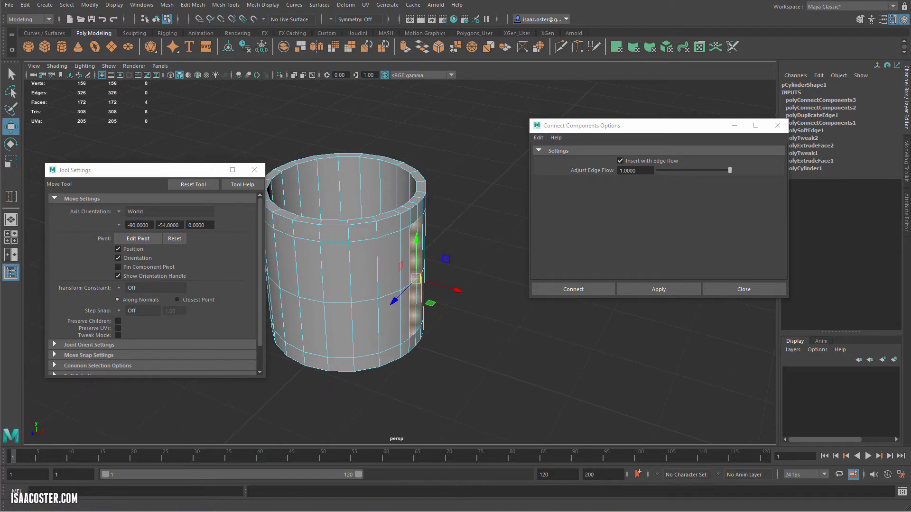
{"action": "left_click", "coordinate": [193, 5]}
{"action": "left_click", "coordinate": [208, 91]}
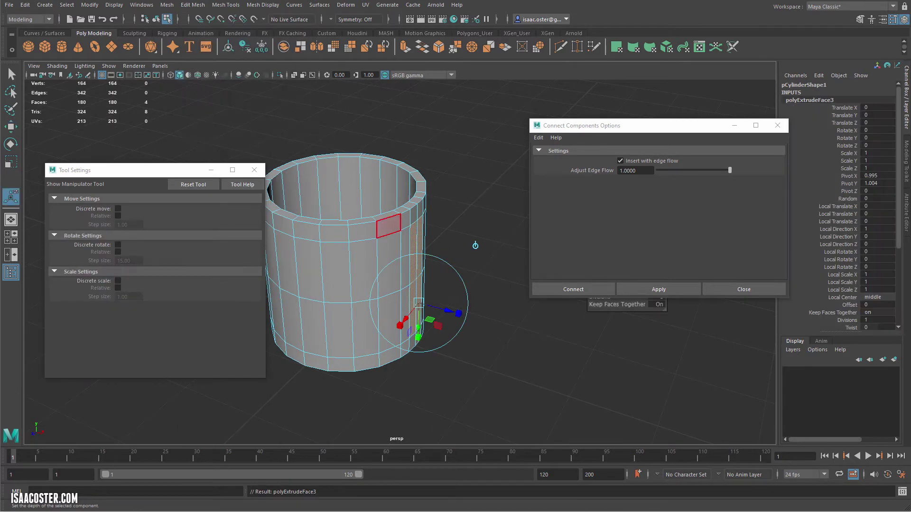
{"action": "middle_click_drag", "start_coordinate": [475, 245], "coordinate": [547, 264]}
Scale the four end faces of the extruded handle narrower along the Z axis, and clear the selection.
{"action": "left_click_drag", "start_coordinate": [528, 279], "coordinate": [507, 296], "text": "alt"}
{"action": "key", "text": "r"}
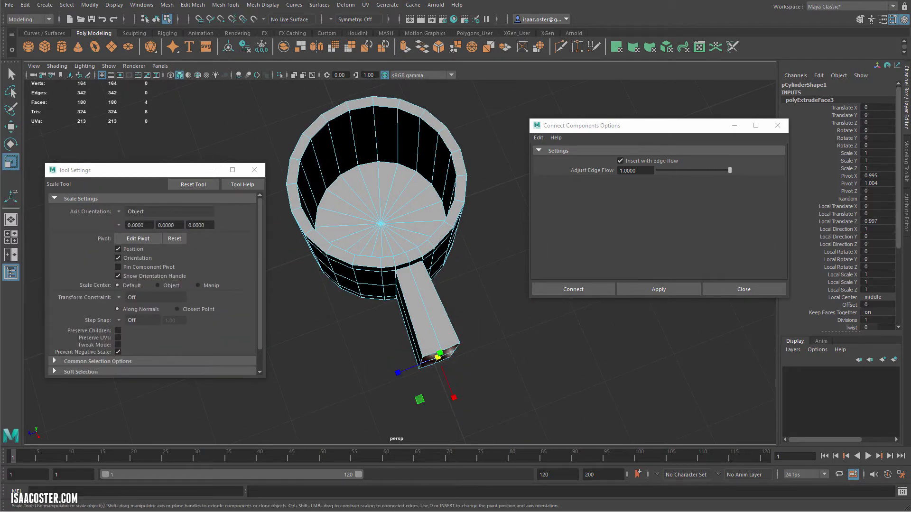
{"action": "left_click_drag", "start_coordinate": [507, 297], "coordinate": [485, 298], "text": "alt"}
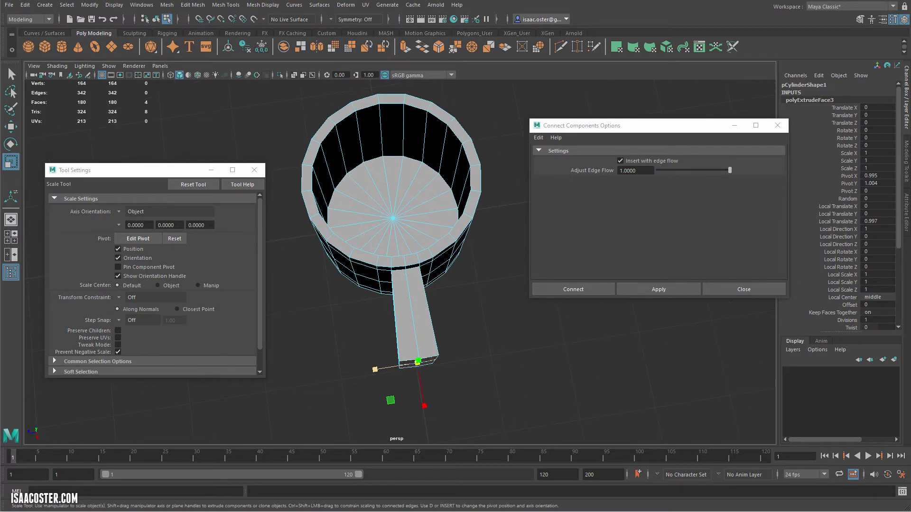
{"action": "left_click_drag", "start_coordinate": [375, 369], "coordinate": [430, 299]}
{"action": "left_click", "coordinate": [483, 219]}
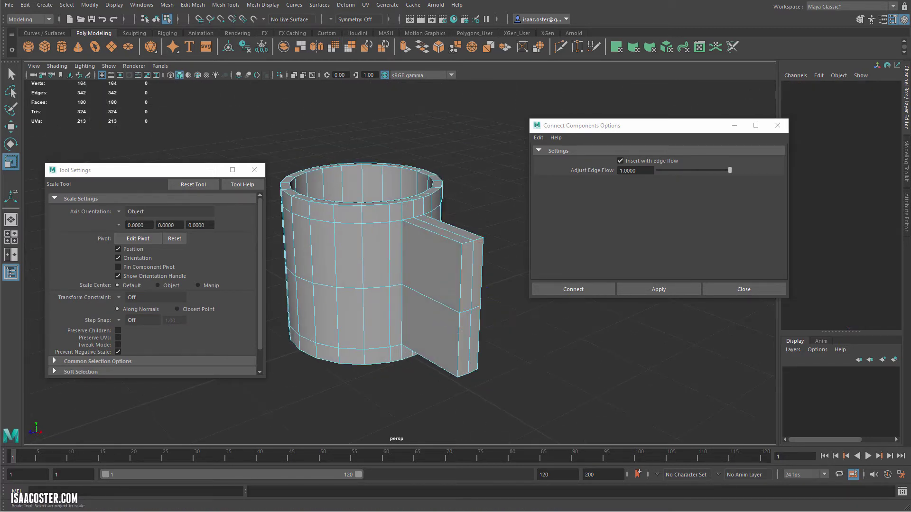
Select the four short horizontal edges at the upper and lower outer corners of the handle block and bevel them.
{"action": "right_click_drag", "start_coordinate": [484, 218], "coordinate": [486, 187]}
{"action": "left_click", "coordinate": [468, 242]}
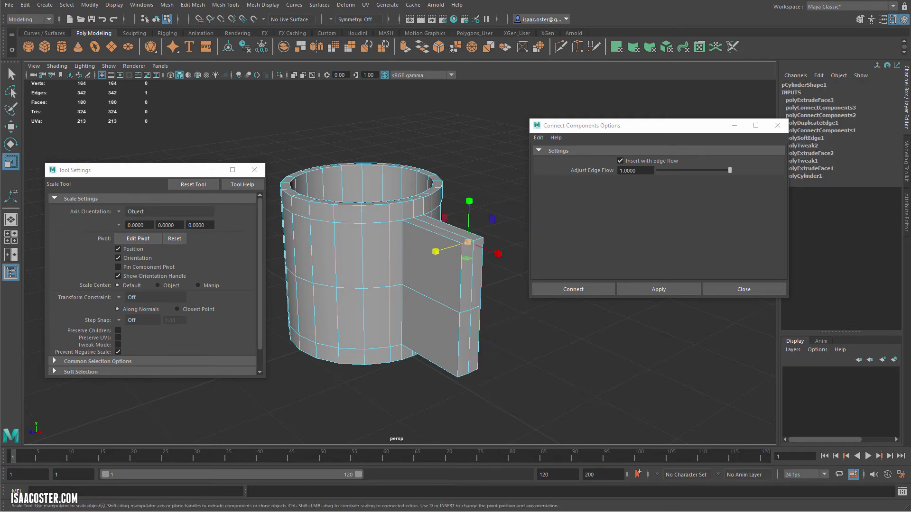
{"action": "key", "text": "q"}
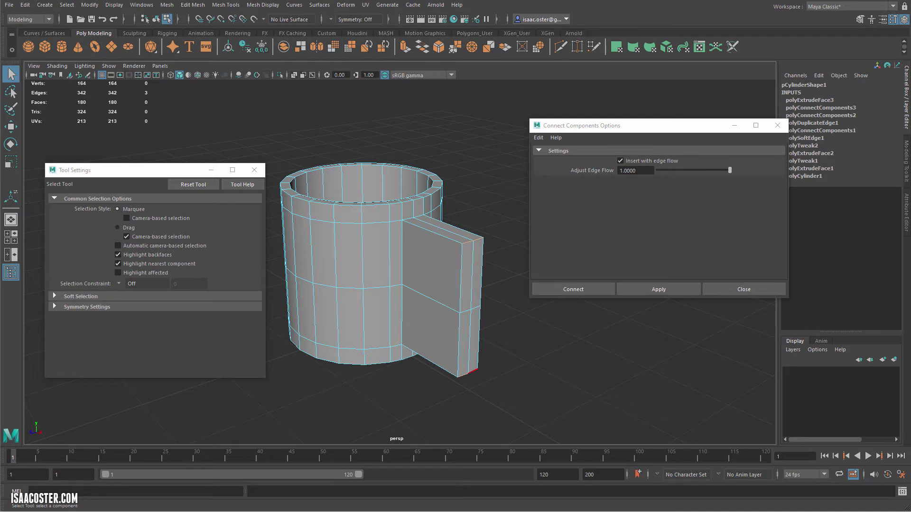
{"action": "left_click", "coordinate": [474, 371], "text": "shift"}
{"action": "left_click_drag", "start_coordinate": [474, 371], "coordinate": [465, 393], "text": "alt"}
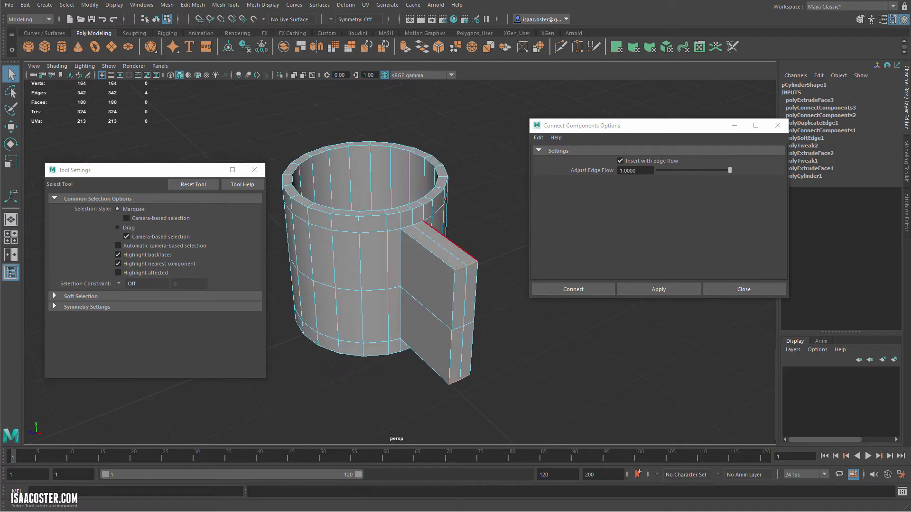
{"action": "left_click", "coordinate": [193, 5]}
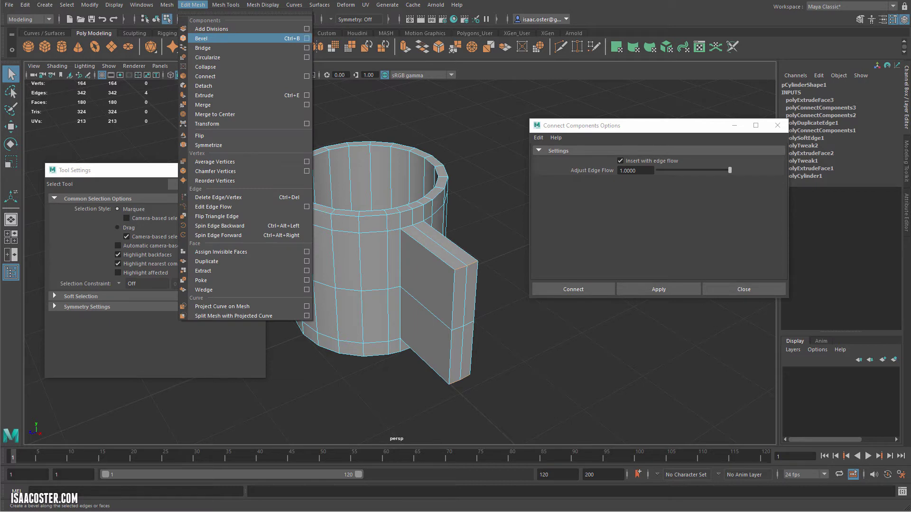
{"action": "left_click", "coordinate": [208, 38]}
Close the Connect Components Options and Tool Settings windows, and set the handle bevel's fraction to 0.4.
{"action": "left_click_drag", "start_coordinate": [439, 233], "coordinate": [351, 190], "text": "alt"}
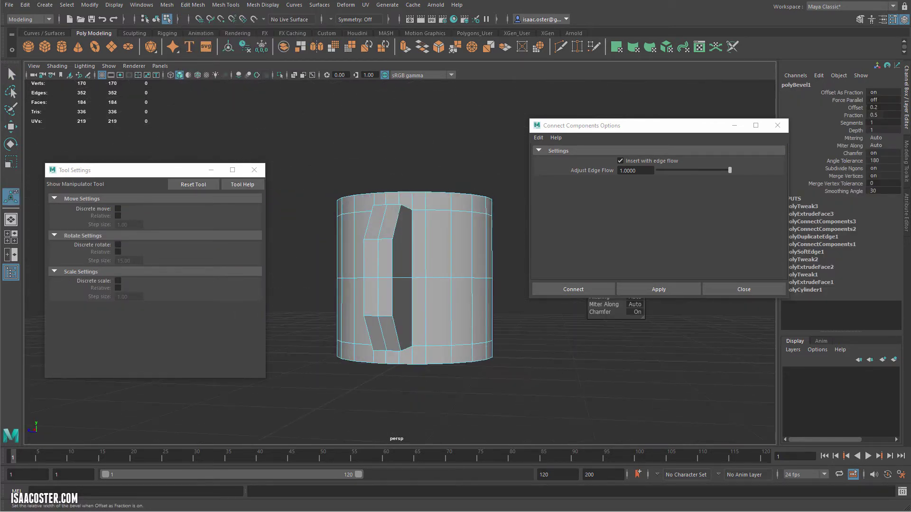
{"action": "left_click", "coordinate": [777, 125]}
{"action": "left_click", "coordinate": [254, 170]}
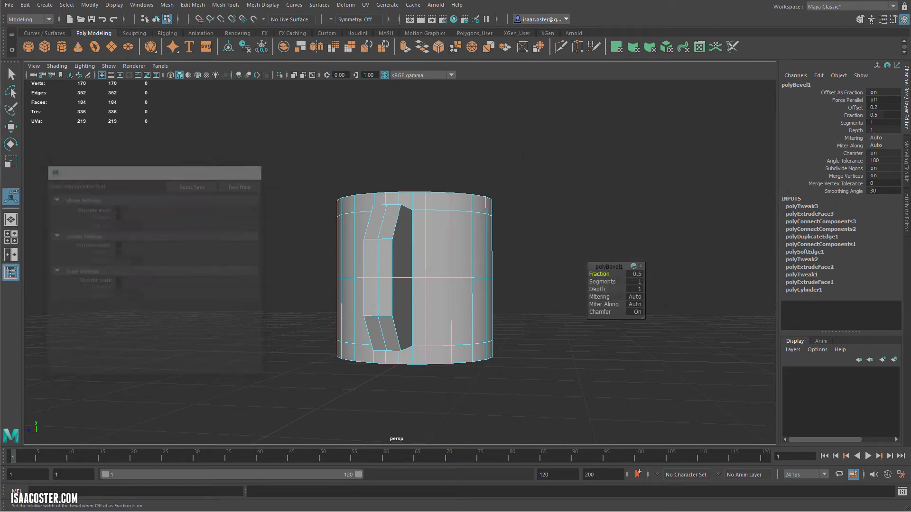
{"action": "mouse_move", "coordinate": [599, 275]}
{"action": "left_mouse_down"}
{"action": "mouse_move", "coordinate": [571, 274]}
{"action": "mouse_move", "coordinate": [626, 274]}
{"action": "mouse_move", "coordinate": [577, 274]}
{"action": "mouse_move", "coordinate": [594, 274]}
{"action": "left_mouse_up"}
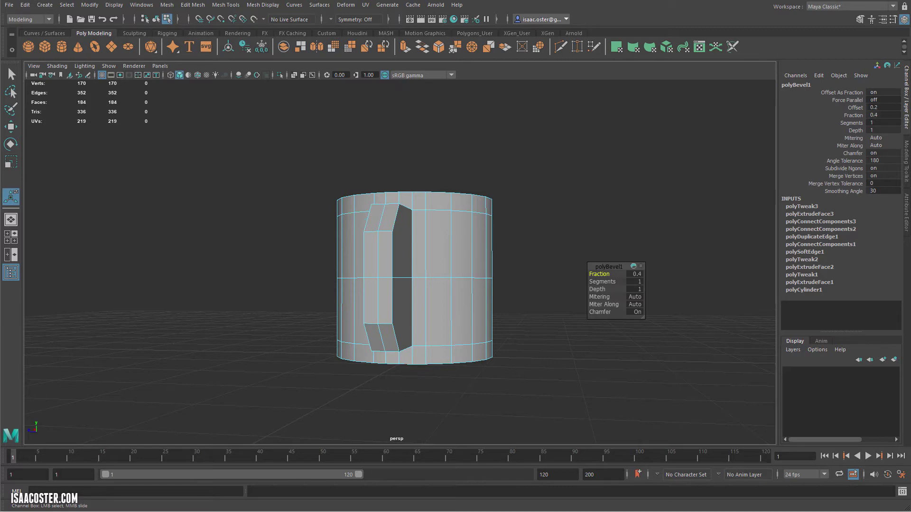
{"action": "left_click_drag", "start_coordinate": [451, 245], "coordinate": [341, 252], "text": "alt"}
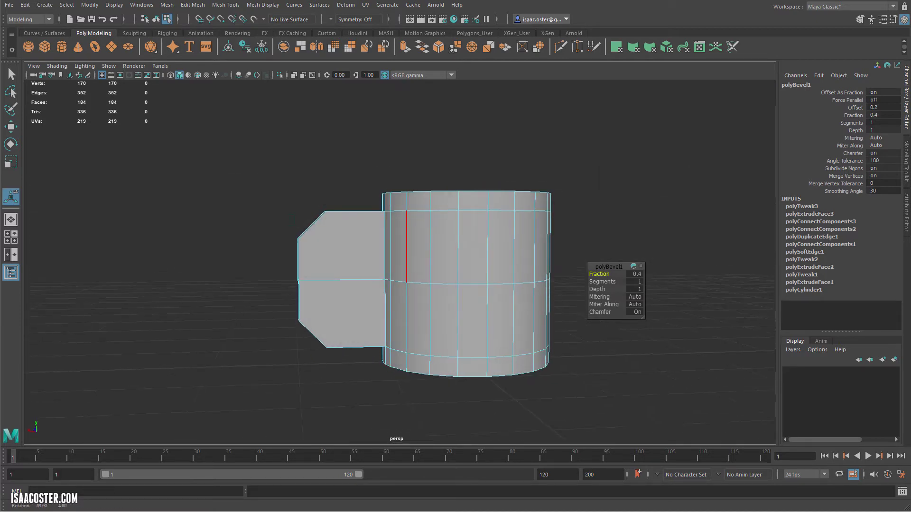
{"action": "left_click_drag", "start_coordinate": [354, 284], "coordinate": [339, 306], "text": "alt"}
{"action": "left_click", "coordinate": [266, 199]}
{"action": "left_click_drag", "start_coordinate": [294, 284], "coordinate": [309, 263], "text": "alt"}
Select the four large flat side faces of the handle block, two on each side.
{"action": "right_click_drag", "start_coordinate": [321, 258], "coordinate": [322, 284]}
{"action": "left_click", "coordinate": [346, 259]}
{"action": "left_click", "coordinate": [346, 310], "text": "shift"}
{"action": "left_click_drag", "start_coordinate": [341, 314], "coordinate": [546, 311], "text": "alt"}
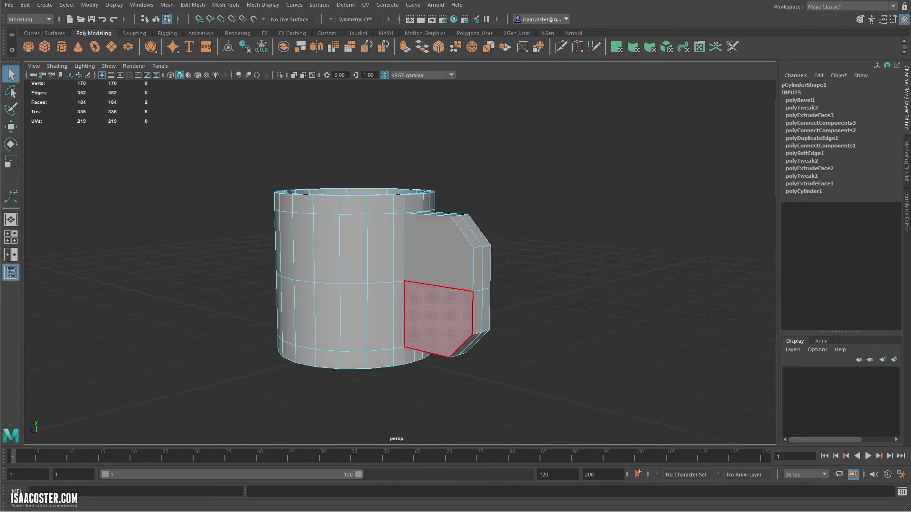
{"action": "left_click", "coordinate": [439, 268], "text": "shift"}
{"action": "left_click", "coordinate": [439, 311], "text": "shift"}
{"action": "mouse_move", "coordinate": [439, 311]}
{"action": "left_mouse_down", "text": "alt"}
{"action": "mouse_move", "coordinate": [429, 330]}
{"action": "mouse_move", "coordinate": [406, 342]}
{"action": "mouse_move", "coordinate": [432, 325]}
{"action": "left_mouse_up", "text": "alt"}
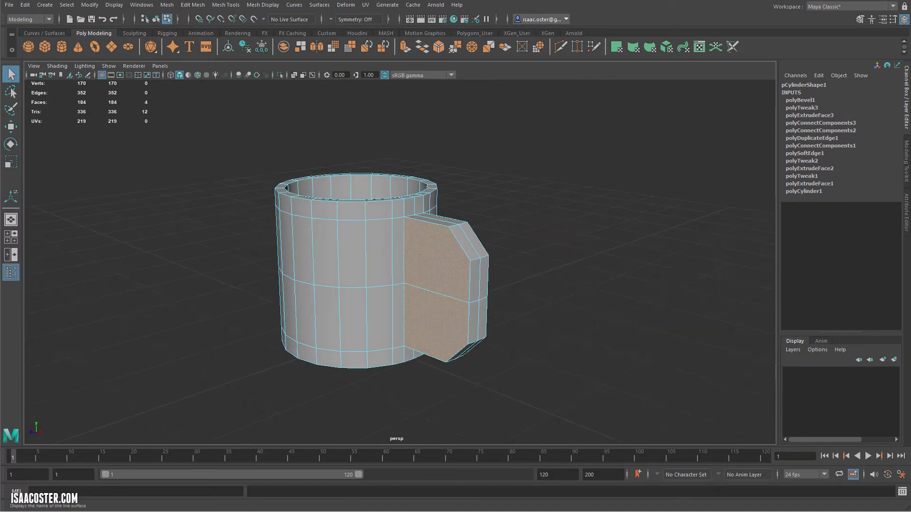
Extrude the four handle side faces, shift them about 0.196 toward the mug wall in local X, and scale them down vertically.
{"action": "left_click", "coordinate": [193, 5]}
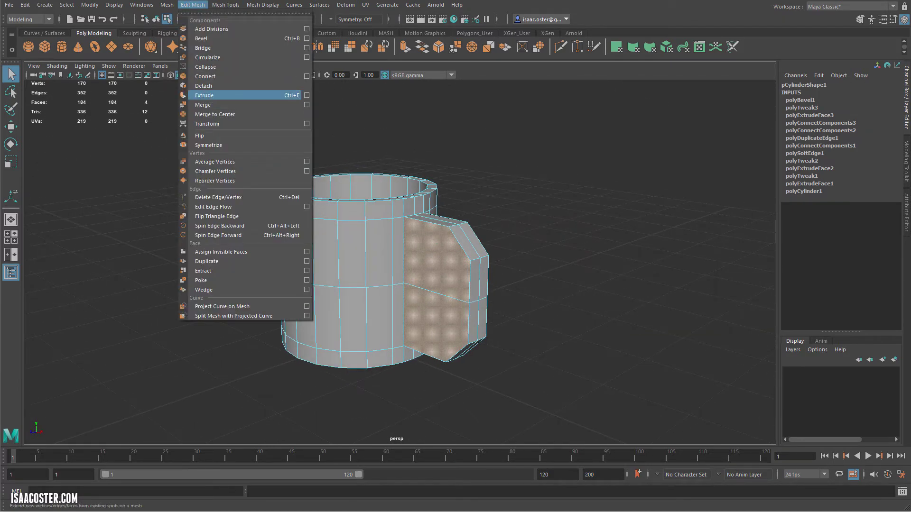
{"action": "left_click", "coordinate": [204, 95]}
{"action": "left_click_drag", "start_coordinate": [508, 258], "coordinate": [513, 252], "text": "alt"}
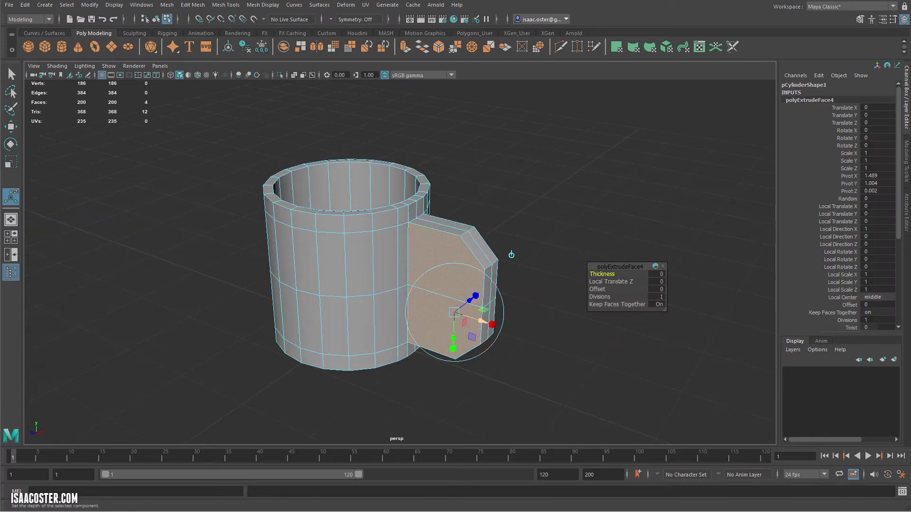
{"action": "middle_click_drag", "start_coordinate": [511, 255], "coordinate": [497, 250]}
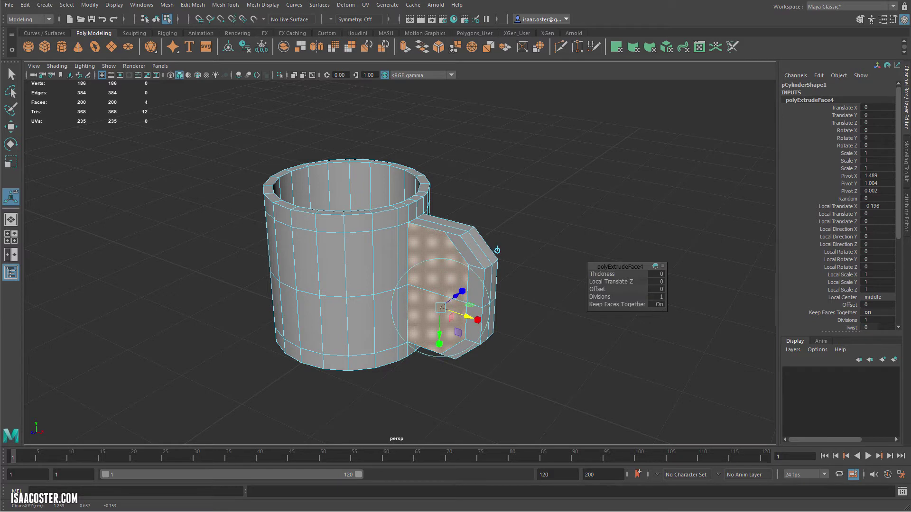
{"action": "left_click_drag", "start_coordinate": [440, 334], "coordinate": [457, 291]}
{"action": "key", "text": "ctrl+y"}
{"action": "key", "text": "ctrl+z"}
{"action": "left_click", "coordinate": [541, 208]}
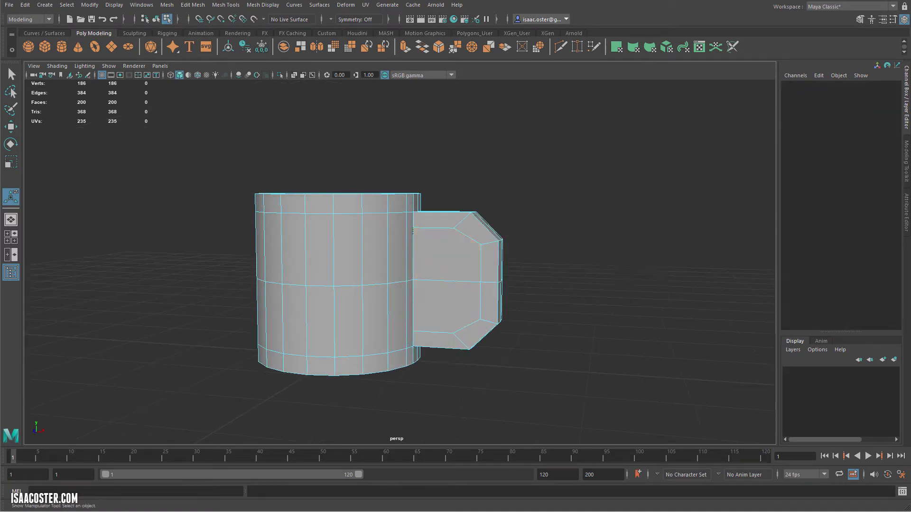
Delete the four inset faces on both sides of the handle to open a hole through it.
{"action": "left_click_drag", "start_coordinate": [541, 208], "coordinate": [550, 207], "text": "alt"}
{"action": "right_click_drag", "start_coordinate": [550, 207], "coordinate": [578, 207], "text": "alt"}
{"action": "left_click_drag", "start_coordinate": [578, 206], "coordinate": [499, 212], "text": "alt"}
{"action": "left_click_drag", "start_coordinate": [430, 316], "coordinate": [460, 307], "text": "alt"}
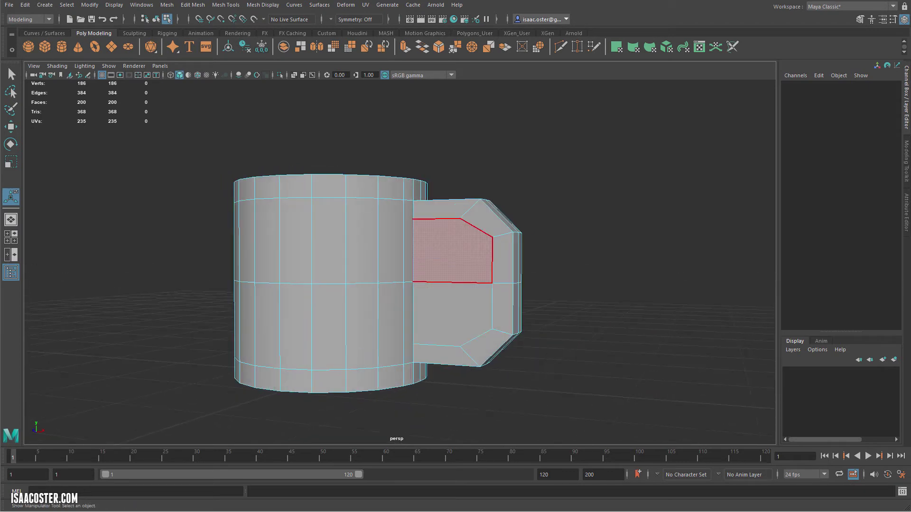
{"action": "left_click", "coordinate": [458, 266]}
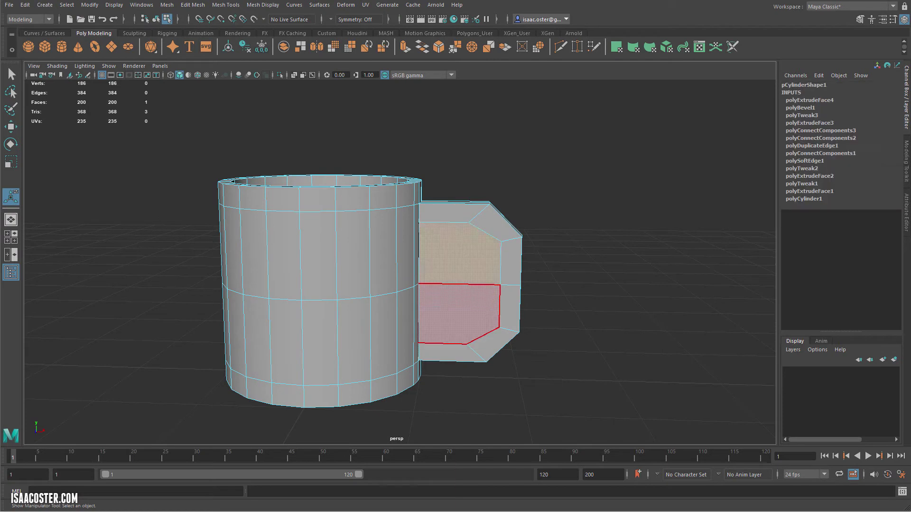
{"action": "left_click", "coordinate": [458, 303], "text": "shift"}
{"action": "left_click_drag", "start_coordinate": [458, 303], "coordinate": [294, 313], "text": "alt"}
{"action": "left_click", "coordinate": [368, 266], "text": "shift"}
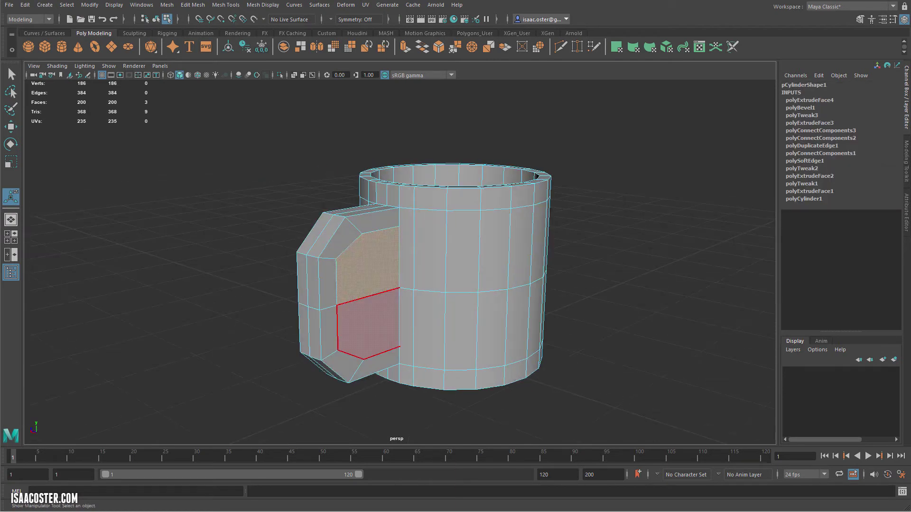
{"action": "left_click", "coordinate": [368, 325], "text": "shift"}
{"action": "key", "text": "Delete"}
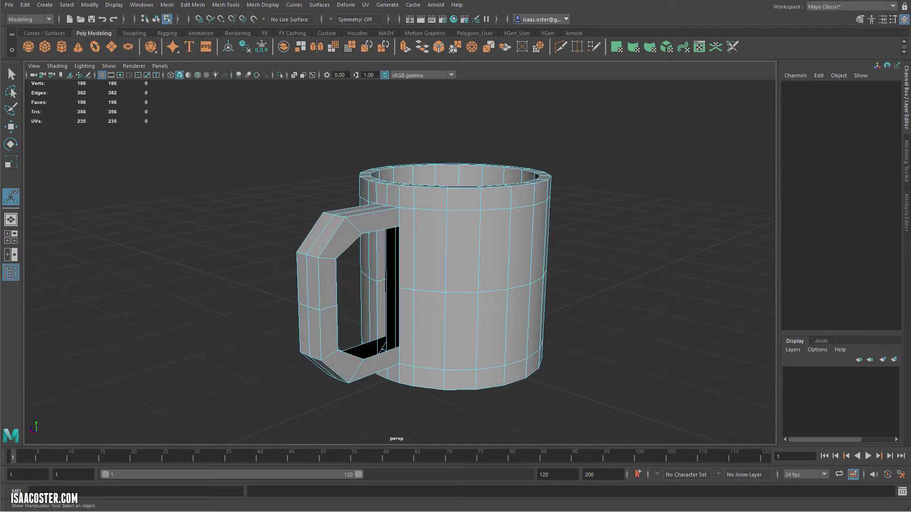
{"action": "right_click_drag", "start_coordinate": [418, 264], "coordinate": [417, 231]}
{"action": "double_click", "coordinate": [400, 262]}
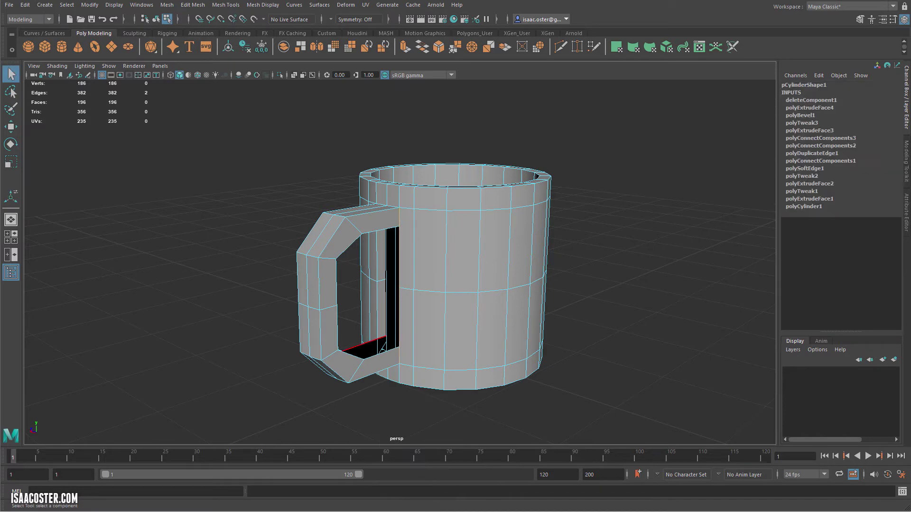
{"action": "key", "text": "f"}
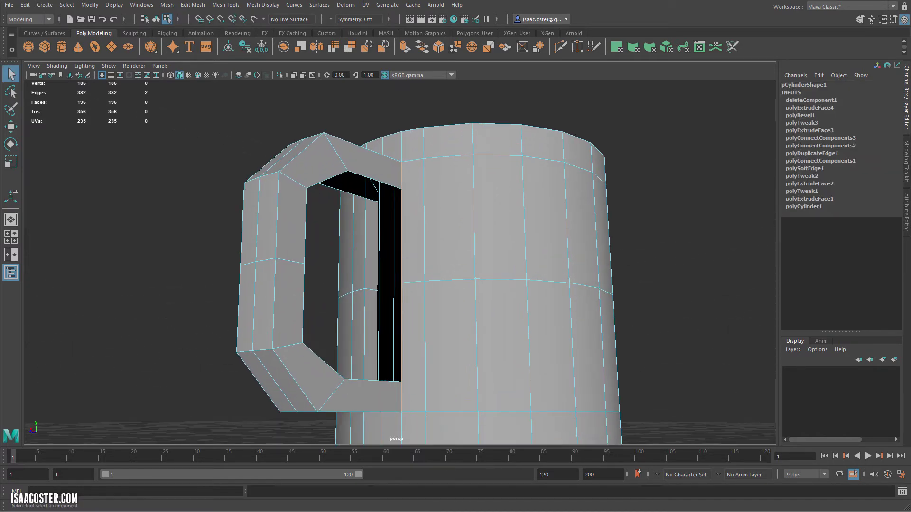
{"action": "left_click_drag", "start_coordinate": [417, 339], "coordinate": [433, 349], "text": "alt"}
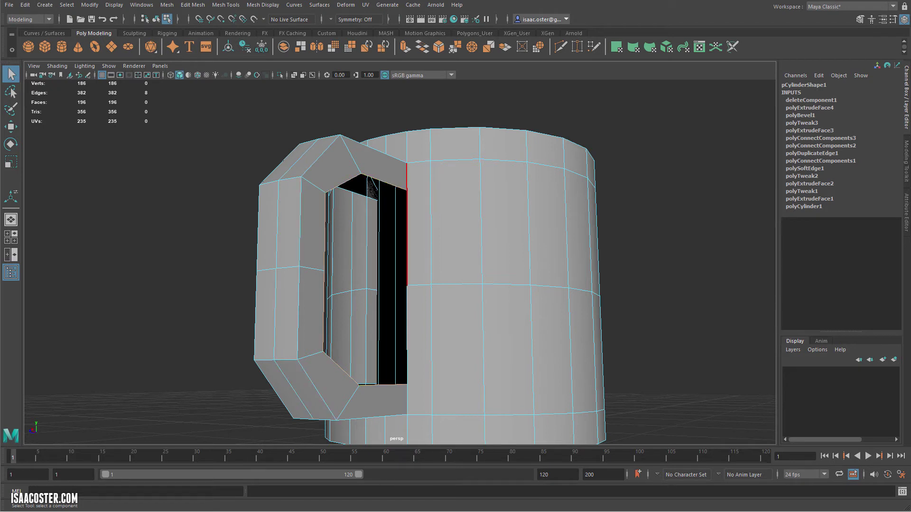
Move the four handle-hole vertices buried in the mug wall outward along X so they sit just outside the wall.
{"action": "right_click", "coordinate": [419, 193]}
{"action": "right_click_drag", "start_coordinate": [379, 193], "coordinate": [380, 194]}
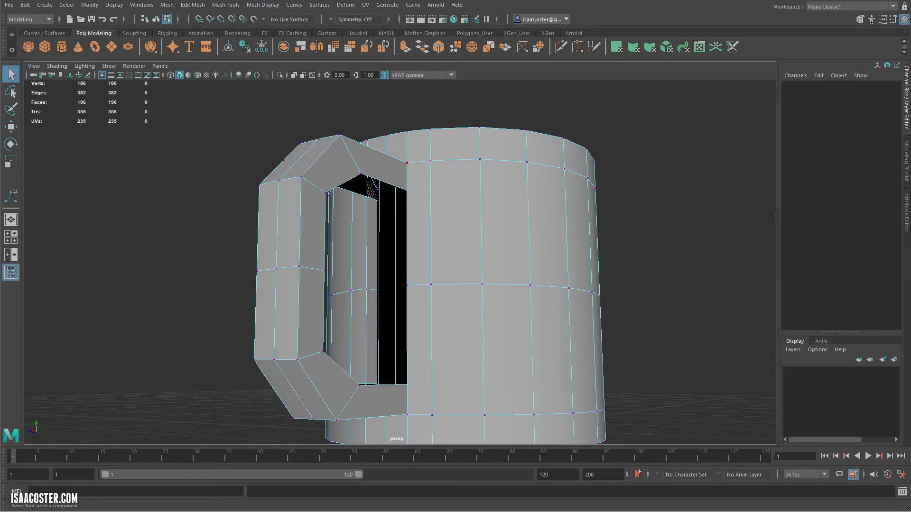
{"action": "left_click_drag", "start_coordinate": [404, 214], "coordinate": [493, 210], "text": "alt"}
{"action": "key", "text": "4"}
{"action": "left_click_drag", "start_coordinate": [365, 205], "coordinate": [385, 207], "text": "alt"}
{"action": "left_click_drag", "start_coordinate": [385, 208], "coordinate": [383, 191], "text": "alt"}
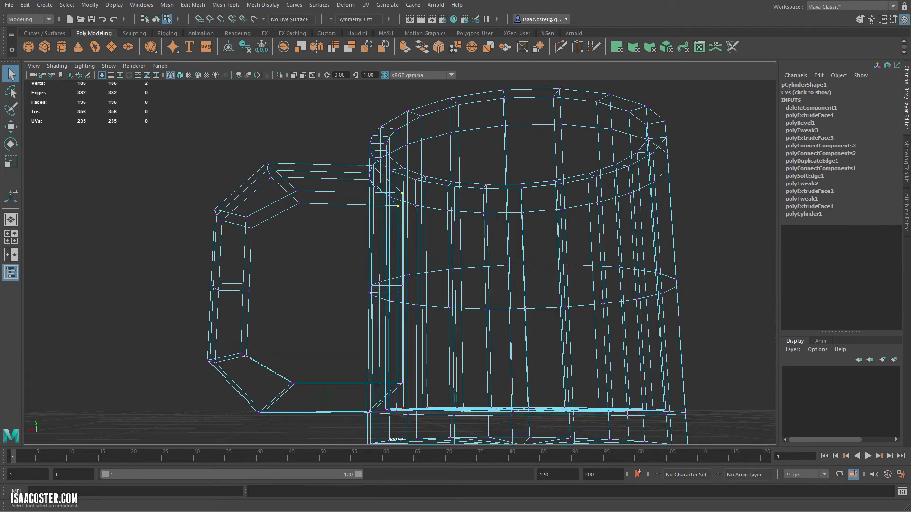
{"action": "left_click_drag", "start_coordinate": [409, 396], "coordinate": [393, 377], "text": "shift"}
{"action": "key", "text": "w"}
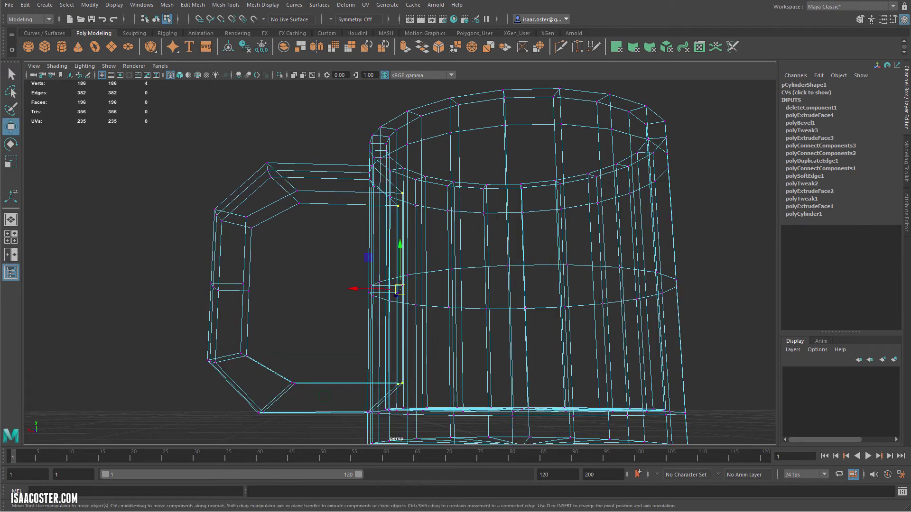
{"action": "left_click_drag", "start_coordinate": [397, 295], "coordinate": [356, 298]}
{"action": "key", "text": "ctrl+z"}
{"action": "key", "text": "5"}
{"action": "left_click", "coordinate": [119, 205]}
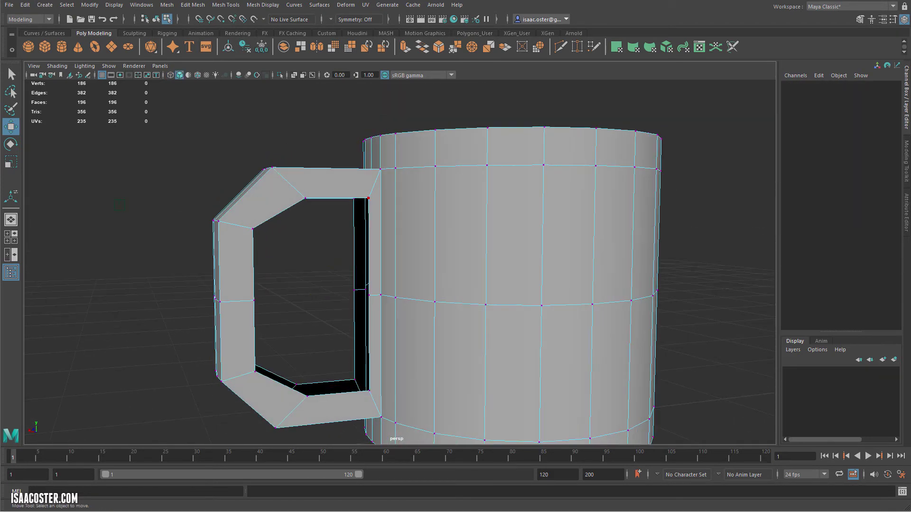
Select the four upper and lower bend vertices of the handle hole and move them along X away from the mug.
{"action": "left_click_drag", "start_coordinate": [317, 355], "coordinate": [303, 334], "text": "alt"}
{"action": "left_click_drag", "start_coordinate": [303, 337], "coordinate": [278, 390]}
{"action": "left_click_drag", "start_coordinate": [289, 211], "coordinate": [288, 212], "text": "shift"}
{"action": "left_click_drag", "start_coordinate": [289, 213], "coordinate": [290, 231], "text": "alt"}
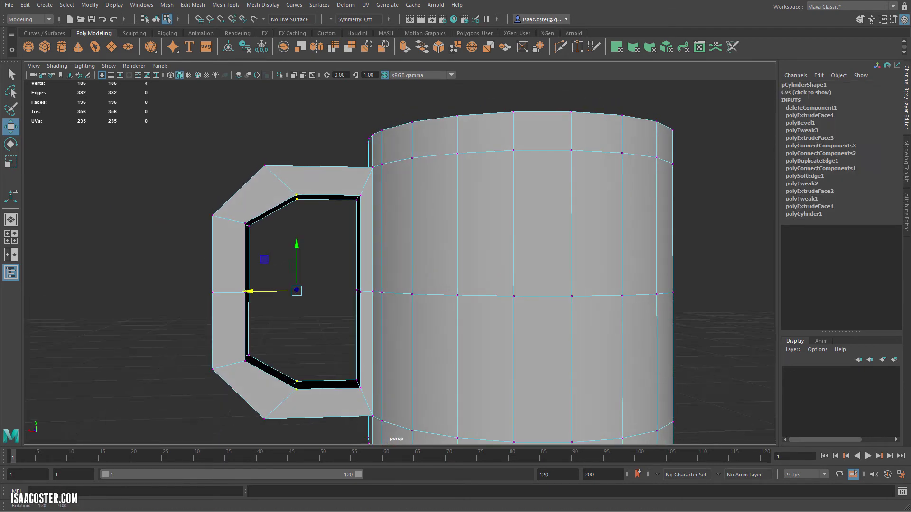
{"action": "left_click", "coordinate": [249, 290]}
{"action": "key", "text": "ctrl+z"}
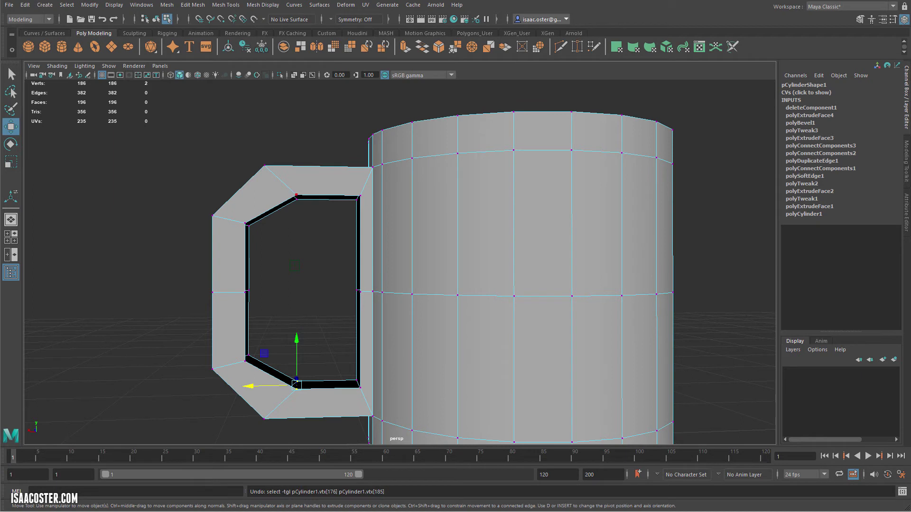
{"action": "left_click_drag", "start_coordinate": [310, 183], "coordinate": [289, 209], "text": "shift"}
{"action": "left_click_drag", "start_coordinate": [250, 292], "coordinate": [232, 291]}
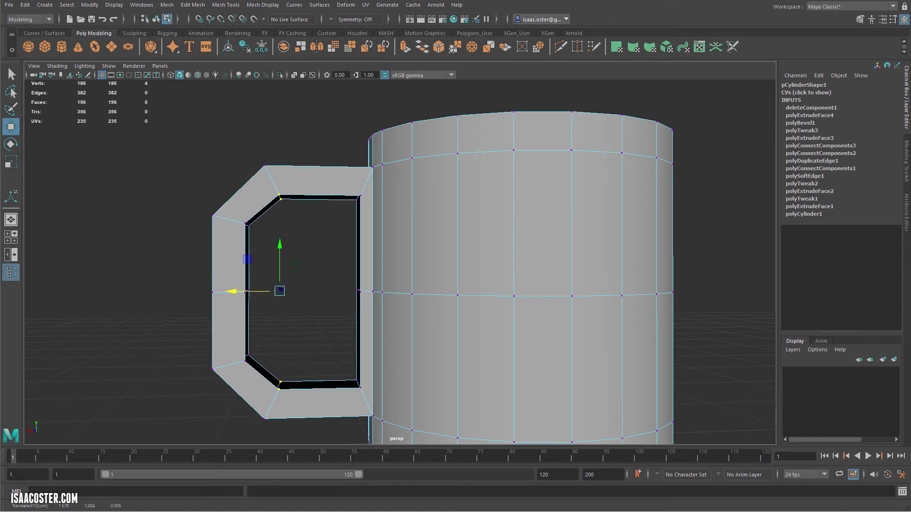
{"action": "left_click_drag", "start_coordinate": [144, 160], "coordinate": [159, 174], "text": "alt"}
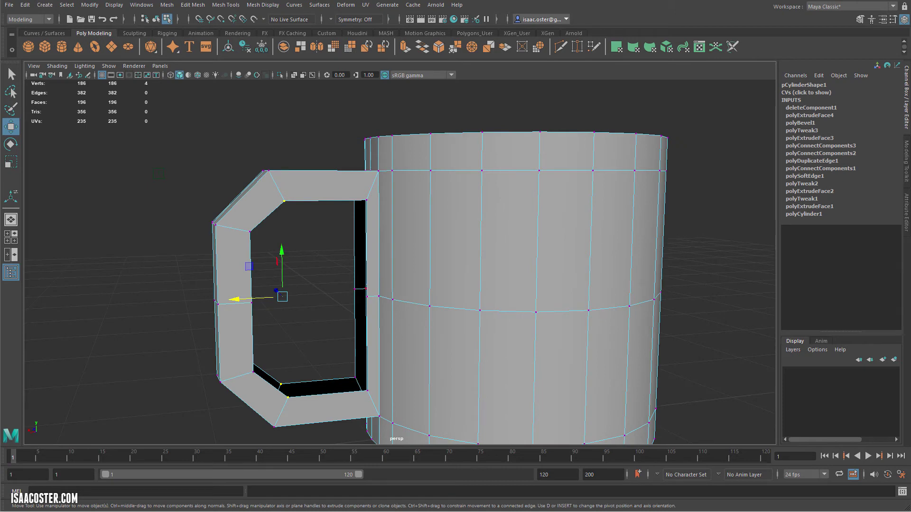
Delete the four narrow side faces between the handle opening and the mug wall.
{"action": "right_click_drag", "start_coordinate": [366, 325], "coordinate": [368, 352]}
{"action": "left_click", "coordinate": [373, 350]}
{"action": "left_click", "coordinate": [373, 267], "text": "shift"}
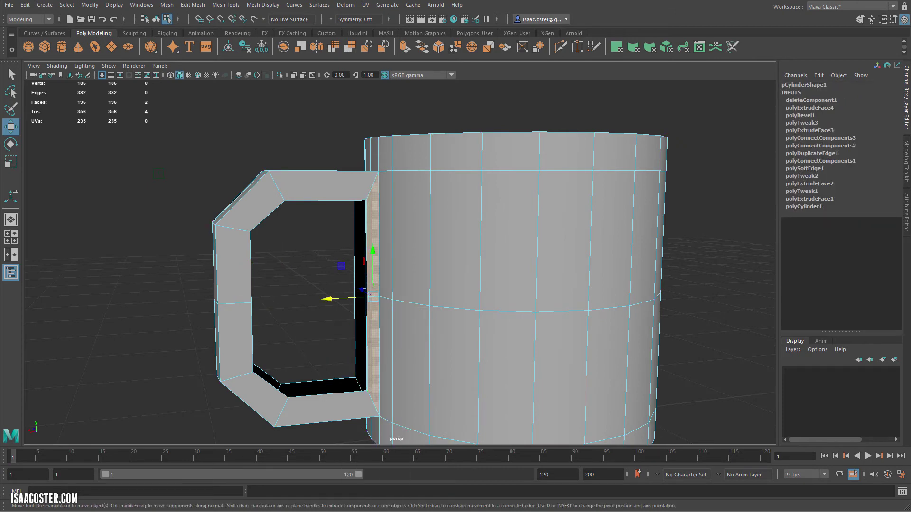
{"action": "left_click_drag", "start_coordinate": [373, 267], "coordinate": [555, 274], "text": "alt"}
{"action": "left_click", "coordinate": [428, 256], "text": "shift"}
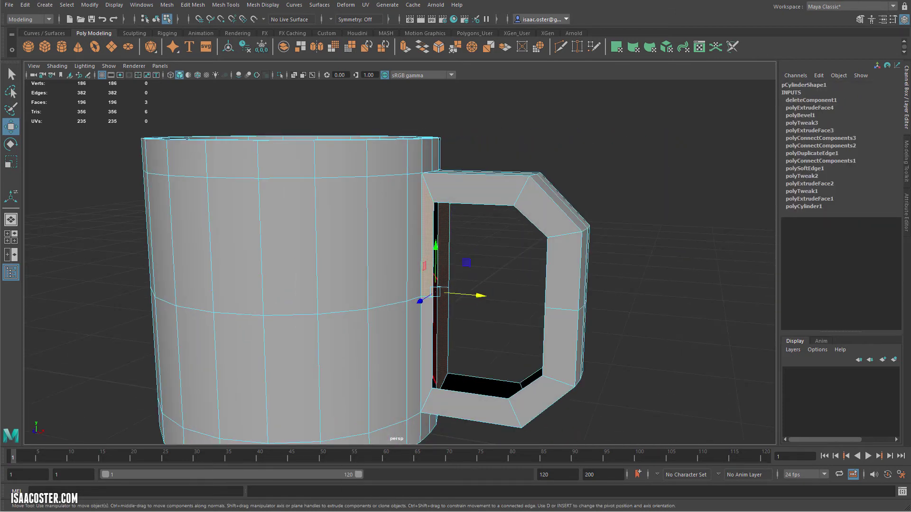
{"action": "left_click", "coordinate": [427, 343], "text": "shift"}
{"action": "key", "text": "Delete"}
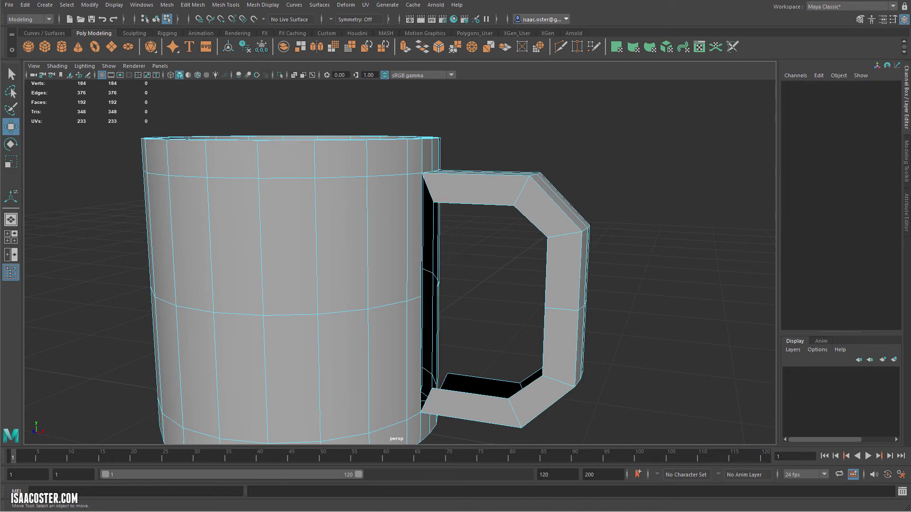
Offset the mug's middle edge loop up and down to the handle opening's inner corners, then delete the original loop.
{"action": "left_click_drag", "start_coordinate": [474, 408], "coordinate": [356, 313], "text": "alt"}
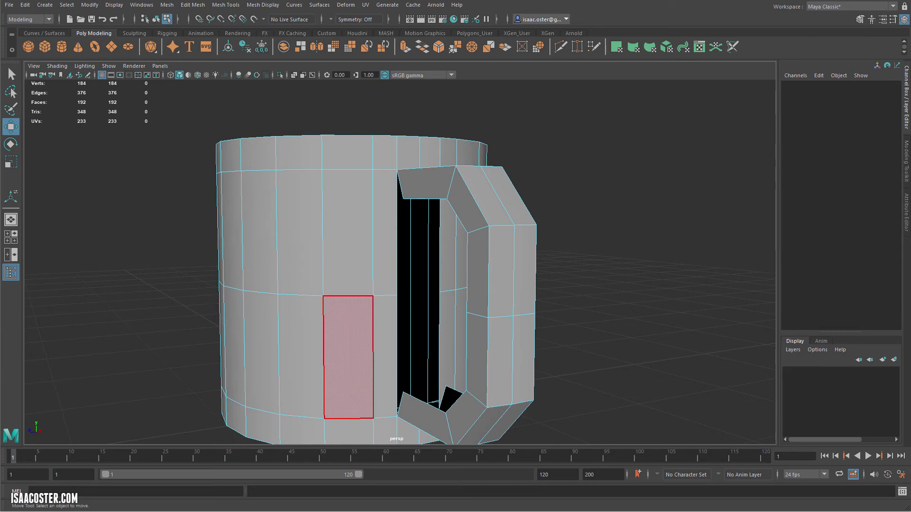
{"action": "right_click_drag", "start_coordinate": [362, 296], "coordinate": [362, 275]}
{"action": "double_click", "coordinate": [355, 295]}
{"action": "left_click_drag", "start_coordinate": [534, 280], "coordinate": [351, 284], "text": "alt"}
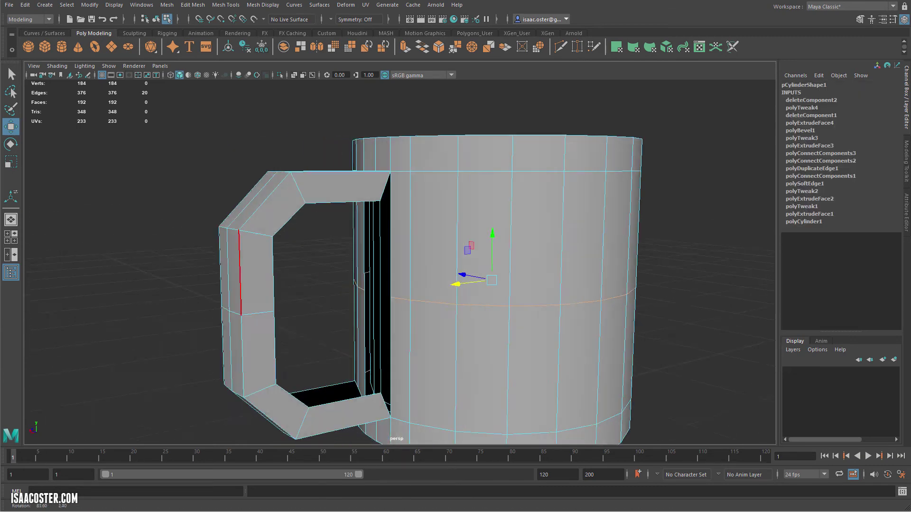
{"action": "left_click_drag", "start_coordinate": [239, 275], "coordinate": [261, 257], "text": "alt"}
{"action": "left_click", "coordinate": [262, 5]}
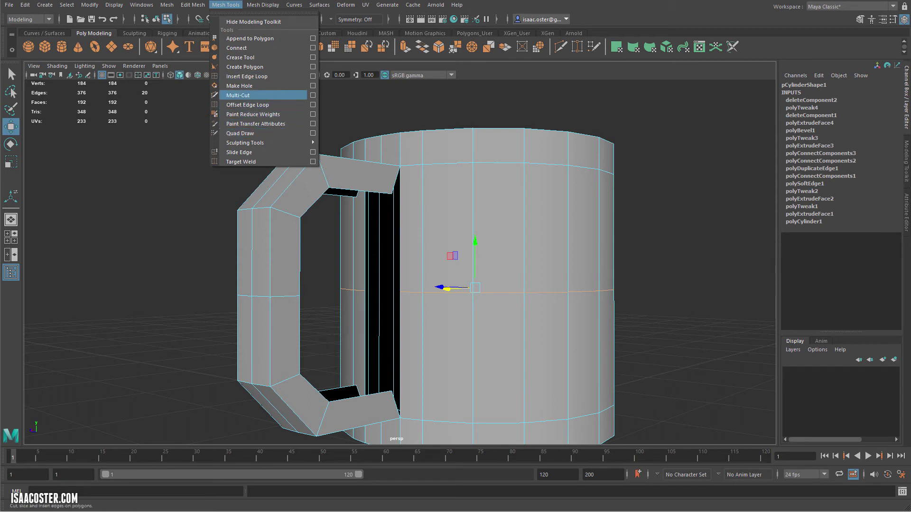
{"action": "left_click", "coordinate": [247, 105]}
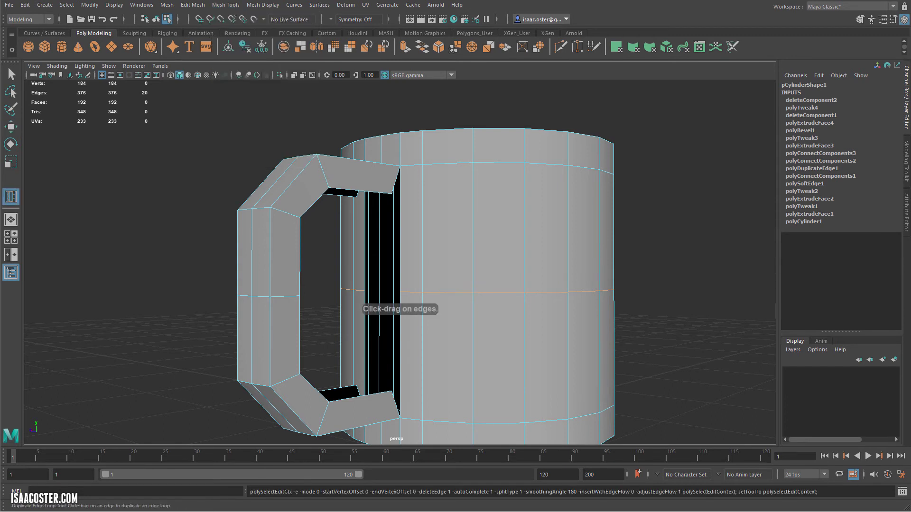
{"action": "mouse_move", "coordinate": [473, 293]}
{"action": "left_mouse_down"}
{"action": "mouse_move", "coordinate": [493, 293]}
{"action": "mouse_move", "coordinate": [460, 304]}
{"action": "mouse_move", "coordinate": [455, 322]}
{"action": "mouse_move", "coordinate": [481, 304]}
{"action": "left_mouse_up"}
{"action": "key", "text": "Delete"}
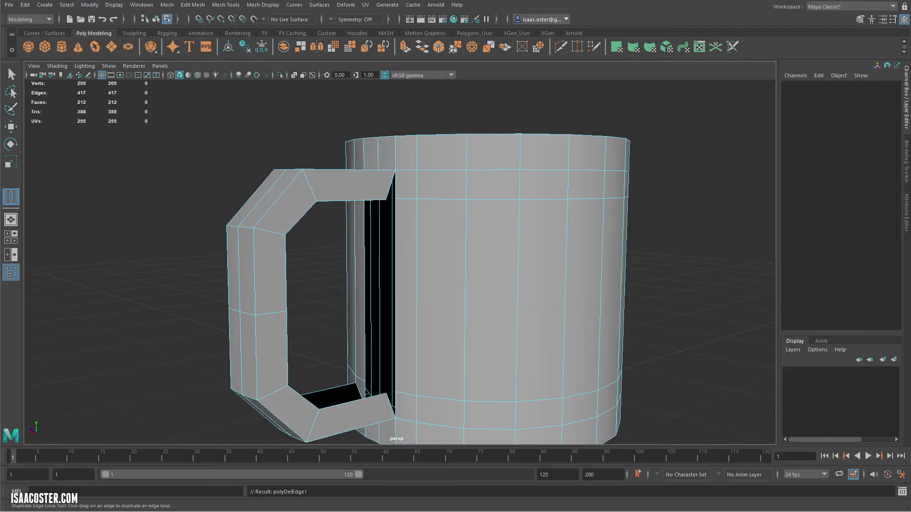
Target Weld the handle opening's four loose corner vertices onto the matching vertices of the mug's two new edge loops.
{"action": "left_click", "coordinate": [263, 5]}
{"action": "mouse_move", "coordinate": [225, 5]}
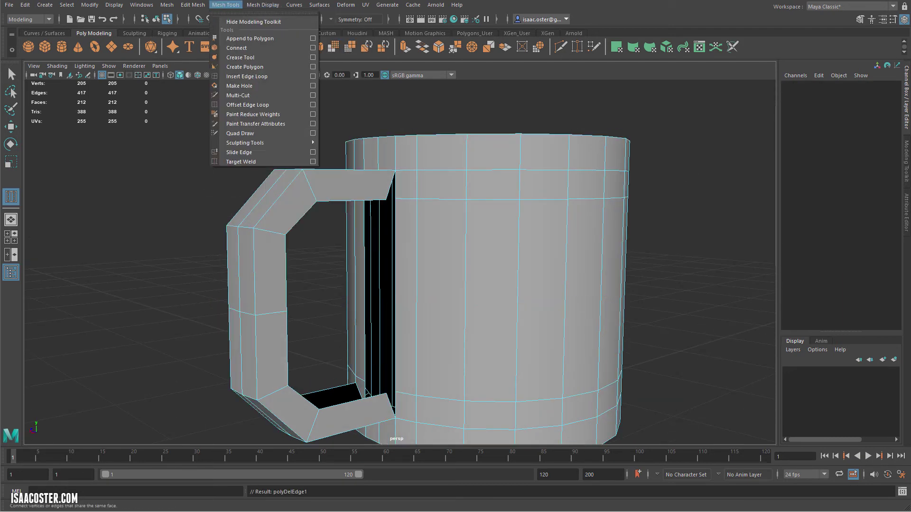
{"action": "left_click", "coordinate": [241, 162]}
{"action": "right_click_drag", "start_coordinate": [409, 188], "coordinate": [364, 191]}
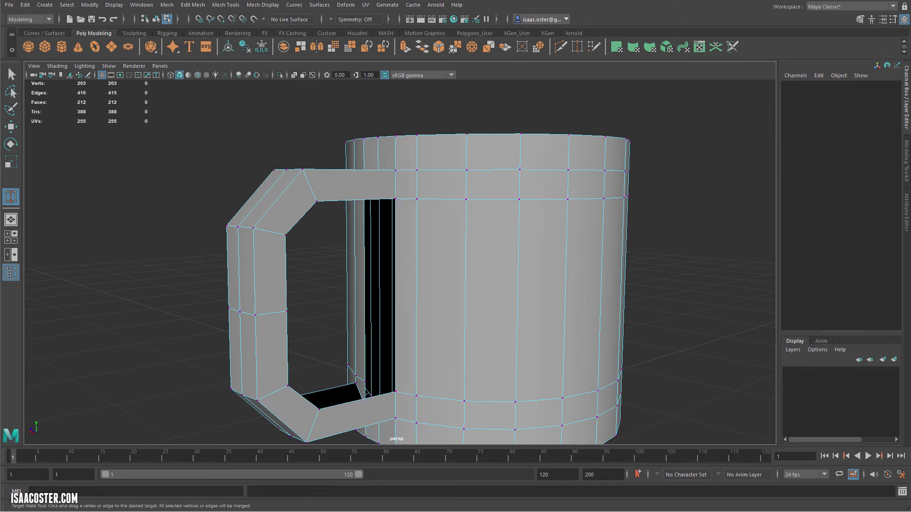
{"action": "left_click_drag", "start_coordinate": [366, 391], "coordinate": [455, 393], "text": "alt"}
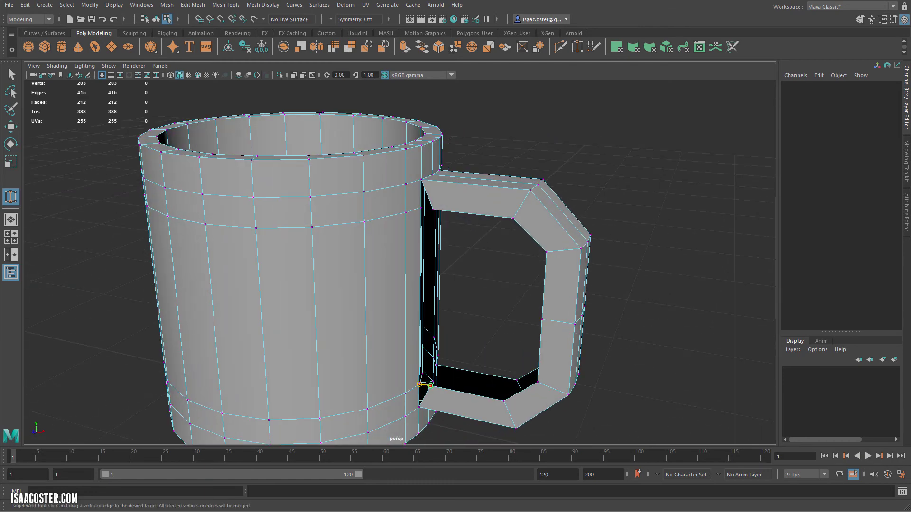
{"action": "left_click_drag", "start_coordinate": [446, 304], "coordinate": [427, 247], "text": "alt"}
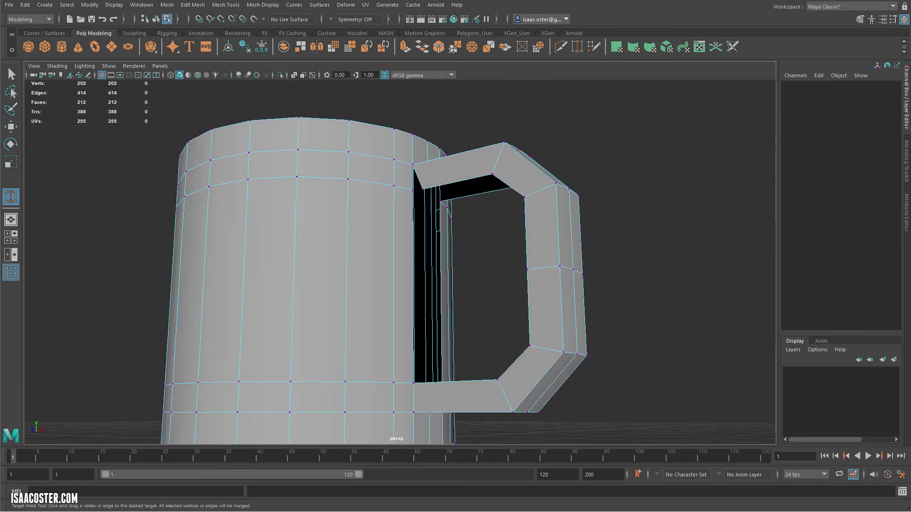
{"action": "left_click_drag", "start_coordinate": [469, 177], "coordinate": [453, 180], "text": "alt"}
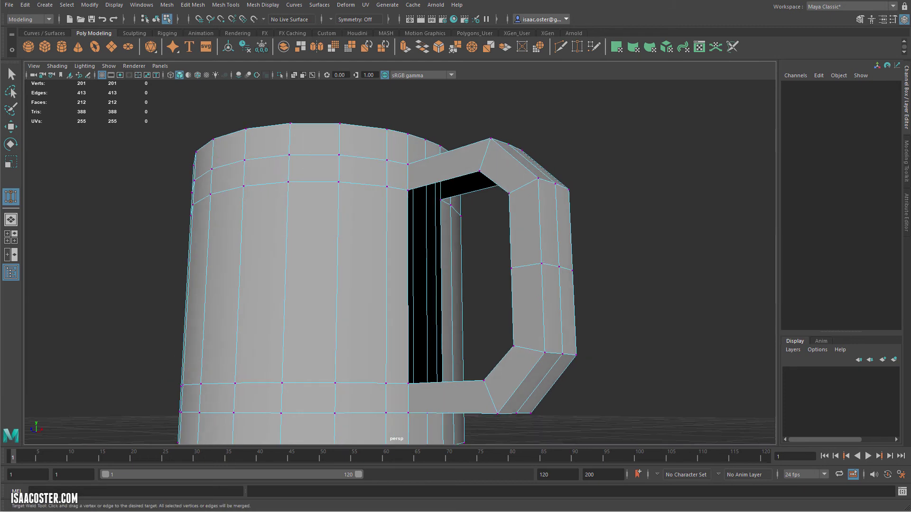
Bridge the open border edges on both sides of the handle hole to fill its inner surface.
{"action": "right_click", "coordinate": [452, 180]}
{"action": "key", "text": "q"}
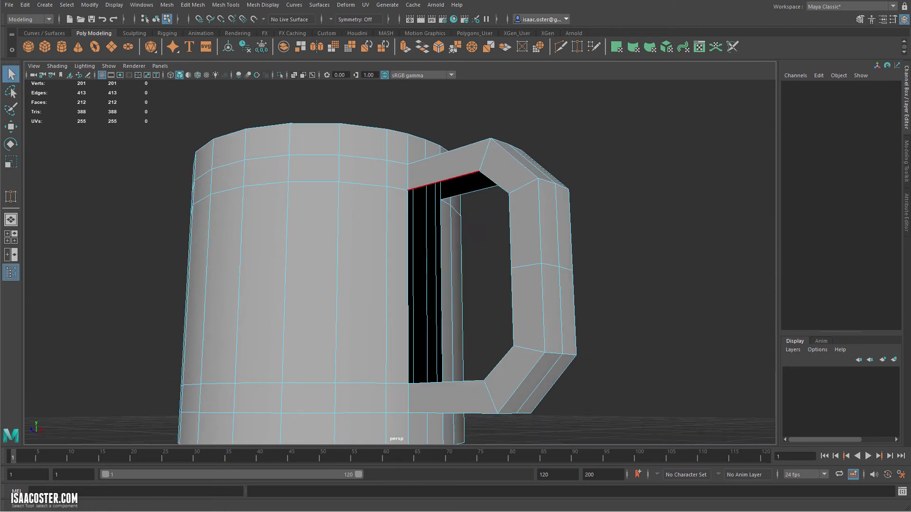
{"action": "double_click", "coordinate": [444, 181]}
{"action": "left_click_drag", "start_coordinate": [445, 377], "coordinate": [451, 381], "text": "alt"}
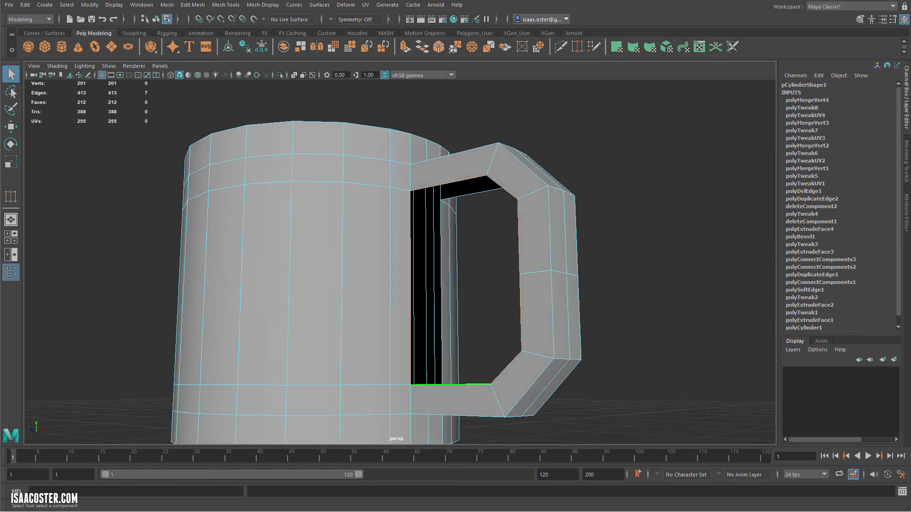
{"action": "left_click_drag", "start_coordinate": [449, 186], "coordinate": [311, 191], "text": "alt"}
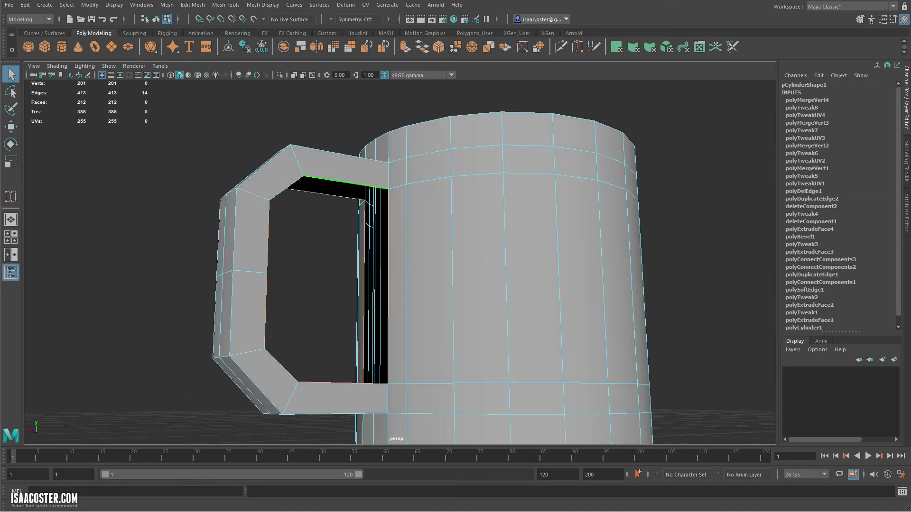
{"action": "left_click", "coordinate": [262, 5]}
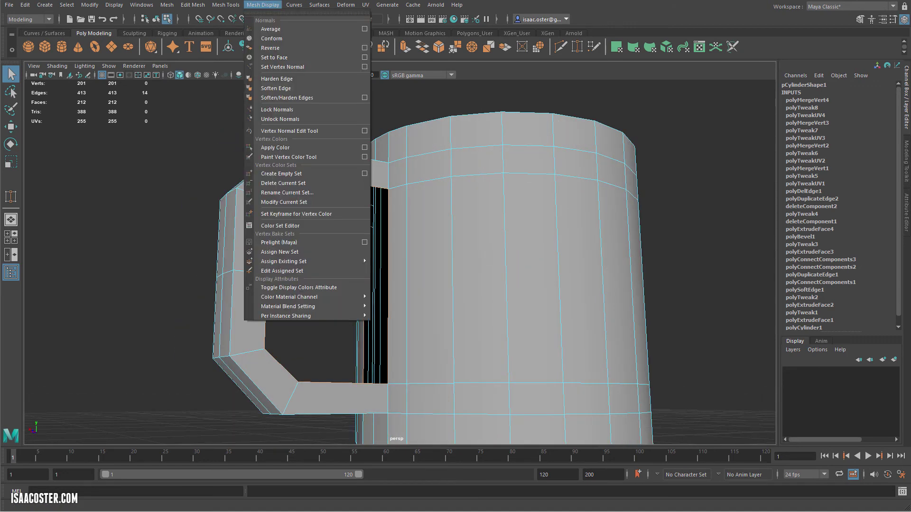
{"action": "mouse_move", "coordinate": [193, 5]}
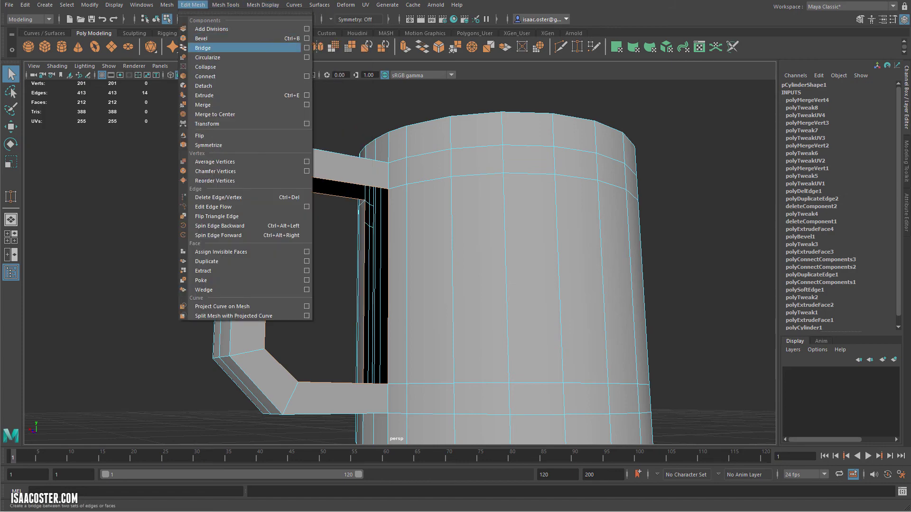
{"action": "left_click", "coordinate": [203, 48]}
{"action": "left_click_drag", "start_coordinate": [296, 162], "coordinate": [481, 168], "text": "alt"}
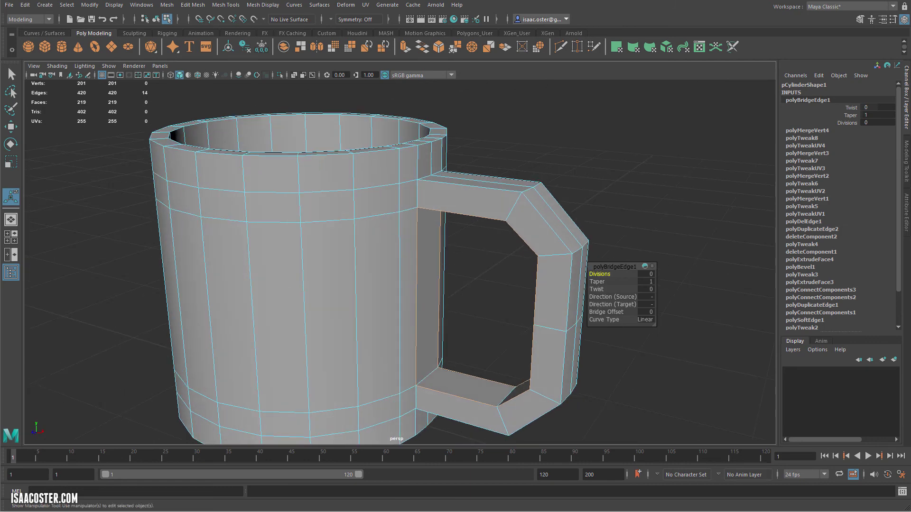
Delete the edge loop running around the middle of the handle's outer vertical section.
{"action": "left_click_drag", "start_coordinate": [546, 259], "coordinate": [591, 274], "text": "alt"}
{"action": "right_click", "coordinate": [544, 274]}
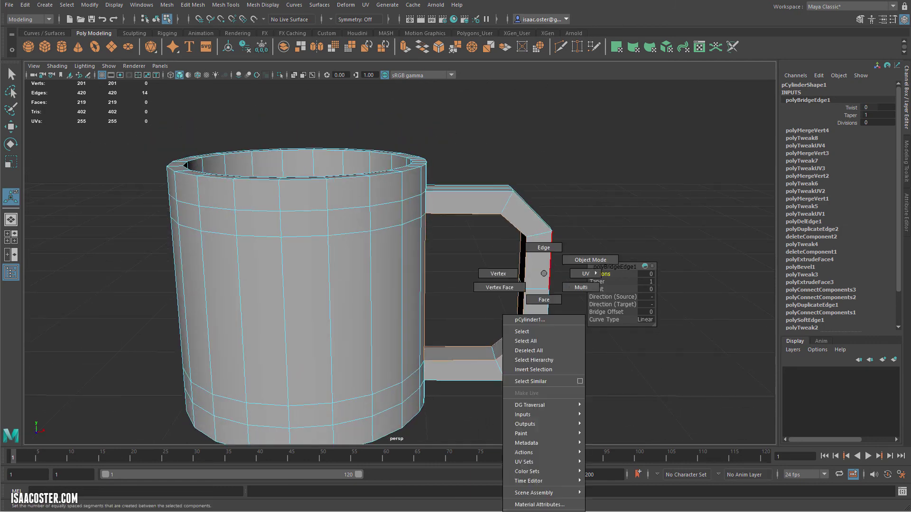
{"action": "right_click_drag", "start_coordinate": [544, 273], "coordinate": [544, 248]}
{"action": "double_click", "coordinate": [538, 289]}
{"action": "key", "text": "w"}
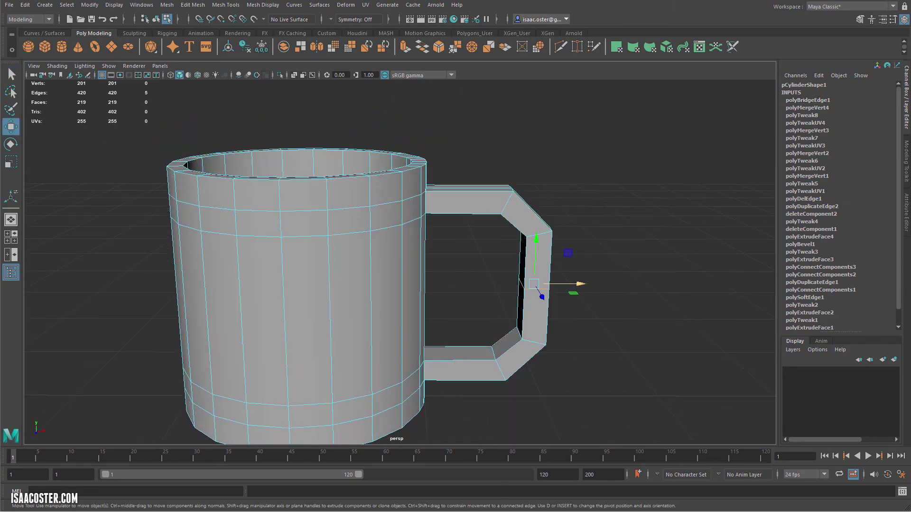
Select the five vertical edges of the handle's outer section.
{"action": "left_click_drag", "start_coordinate": [576, 265], "coordinate": [398, 275]}
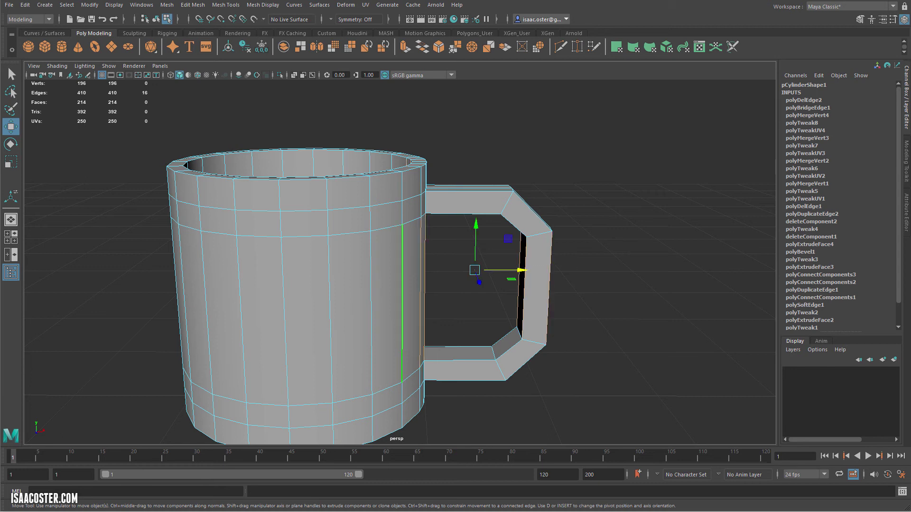
{"action": "left_click", "coordinate": [578, 265]}
{"action": "left_click_drag", "start_coordinate": [577, 265], "coordinate": [492, 280]}
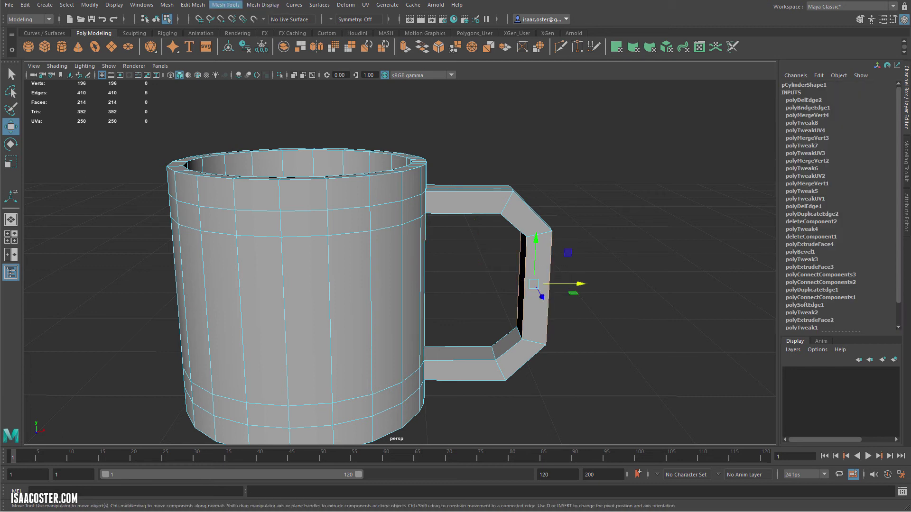
{"action": "left_click", "coordinate": [226, 5]}
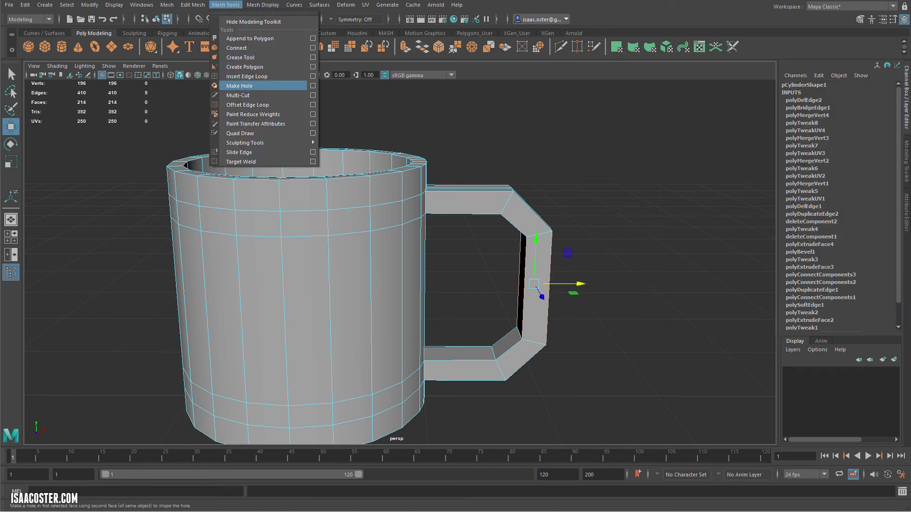
{"action": "left_click", "coordinate": [312, 48]}
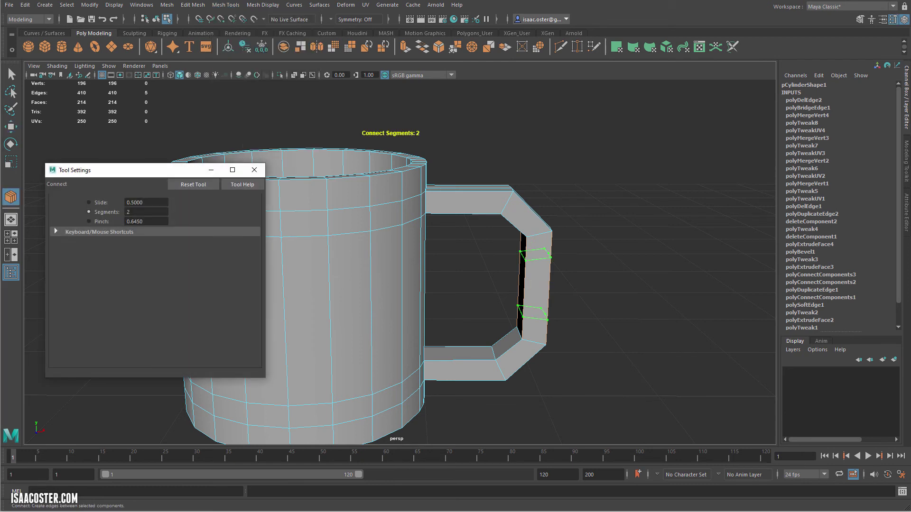
{"action": "left_click", "coordinate": [254, 170]}
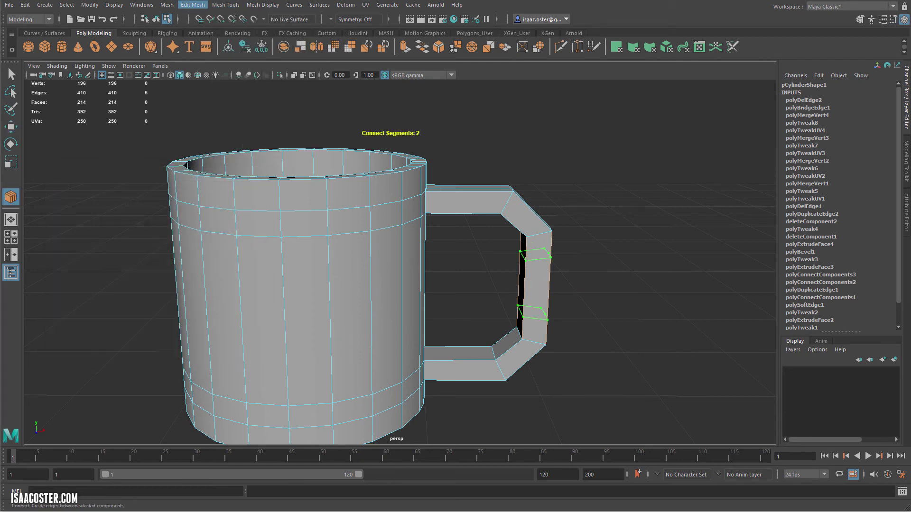
Connect the selected handle edges with Insert with edge flow on and Adjust Edge Flow at 1.0, rounding the handle outward.
{"action": "left_click", "coordinate": [193, 5]}
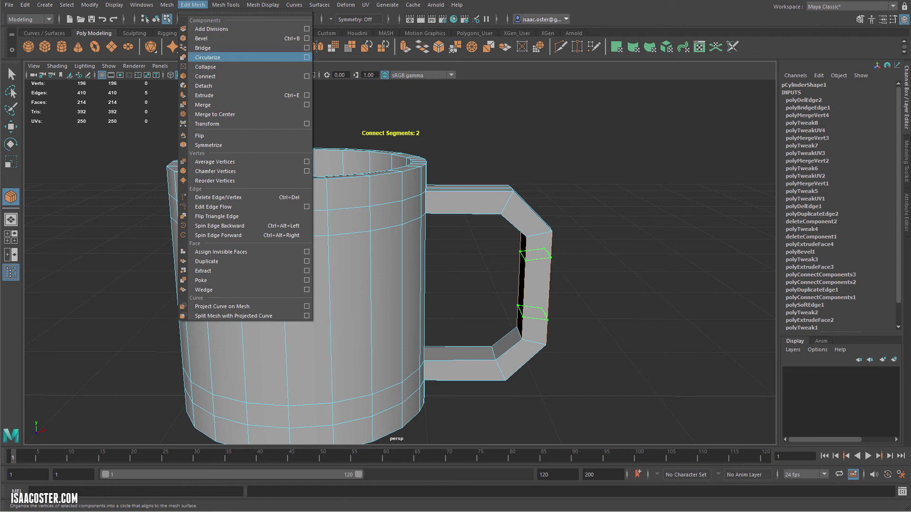
{"action": "left_click", "coordinate": [307, 75]}
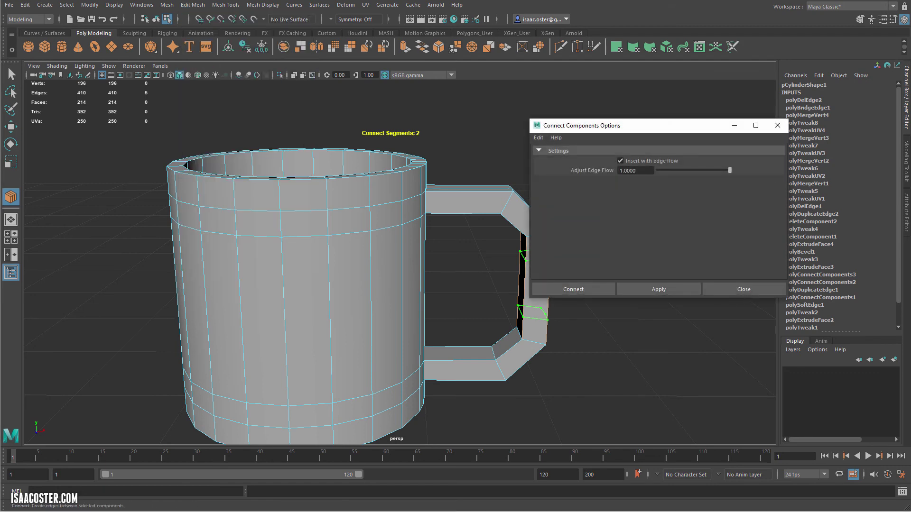
{"action": "left_click", "coordinate": [659, 290]}
{"action": "middle_click_drag", "start_coordinate": [496, 297], "coordinate": [405, 303], "text": "alt"}
{"action": "left_click_drag", "start_coordinate": [405, 304], "coordinate": [404, 276], "text": "alt"}
{"action": "left_click_drag", "start_coordinate": [261, 275], "coordinate": [166, 266], "text": "alt"}
{"action": "left_click_drag", "start_coordinate": [247, 256], "coordinate": [401, 324], "text": "alt"}
{"action": "scroll", "coordinate": [425, 332], "scroll_direction": "down", "scroll_amount": 1}
{"action": "left_click", "coordinate": [744, 290]}
{"action": "left_click_drag", "start_coordinate": [744, 290], "coordinate": [704, 317], "text": "alt"}
{"action": "left_click_drag", "start_coordinate": [390, 201], "coordinate": [430, 134], "text": "alt"}
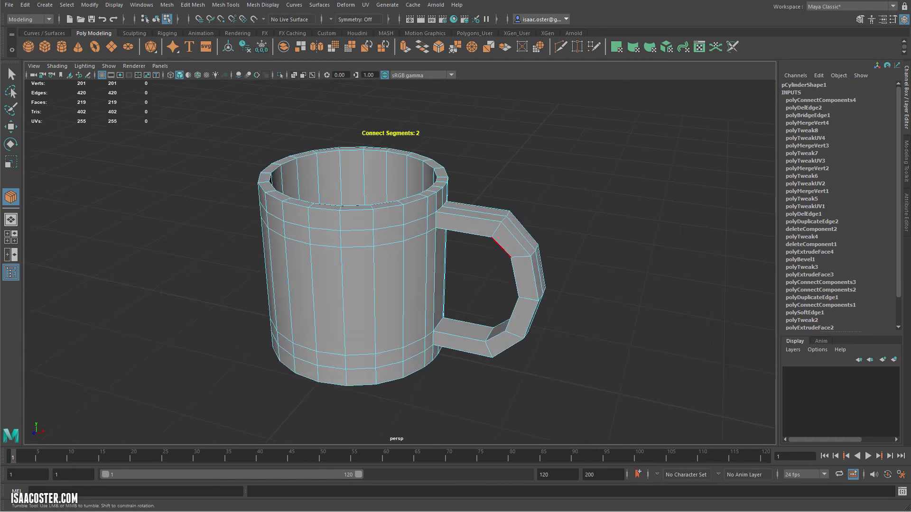
Return to object selection and delete the mug's construction history.
{"action": "key", "text": "F8"}
{"action": "scroll", "coordinate": [839, 205], "scroll_direction": "down", "scroll_amount": 5}
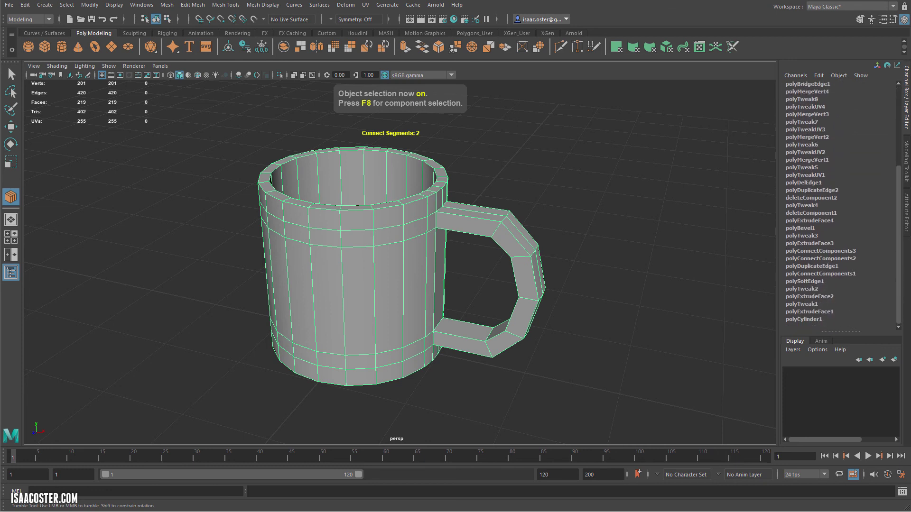
{"action": "scroll", "coordinate": [838, 205], "scroll_direction": "up", "scroll_amount": 5}
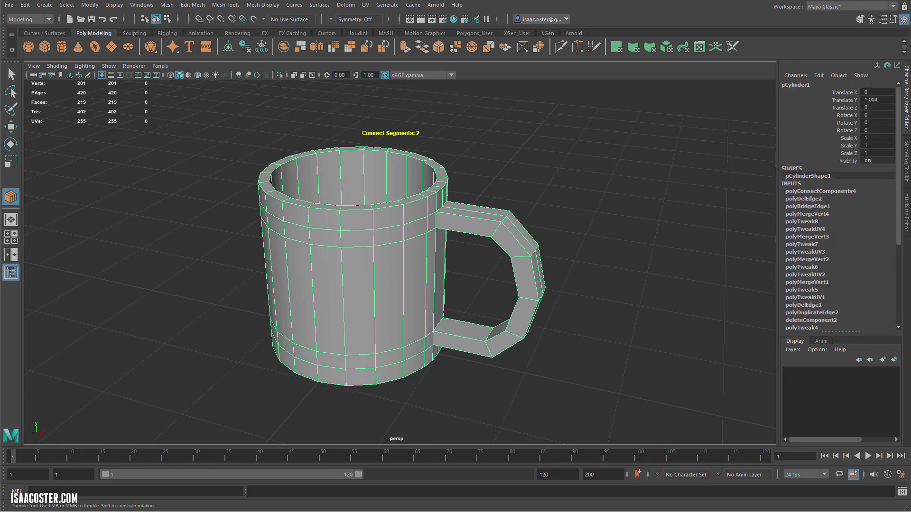
{"action": "scroll", "coordinate": [838, 205], "scroll_direction": "down", "scroll_amount": 5}
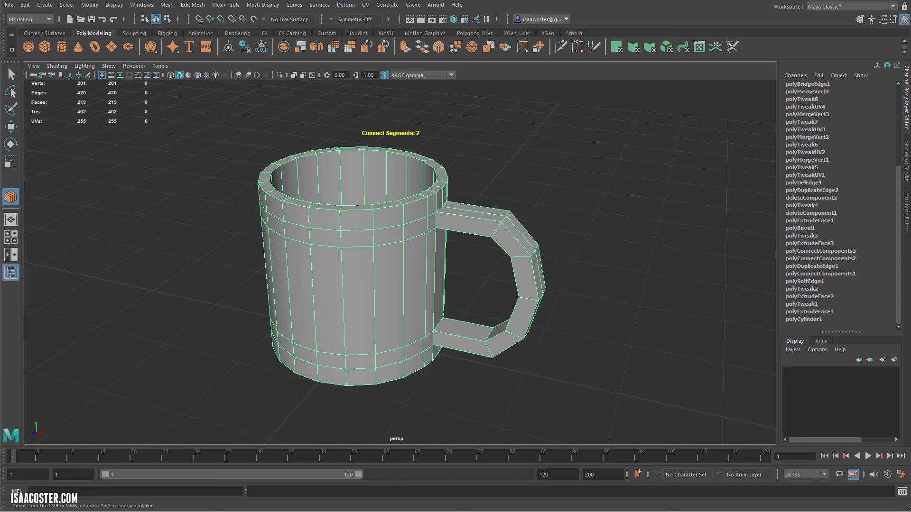
{"action": "left_click_drag", "start_coordinate": [409, 266], "coordinate": [387, 261], "text": "alt"}
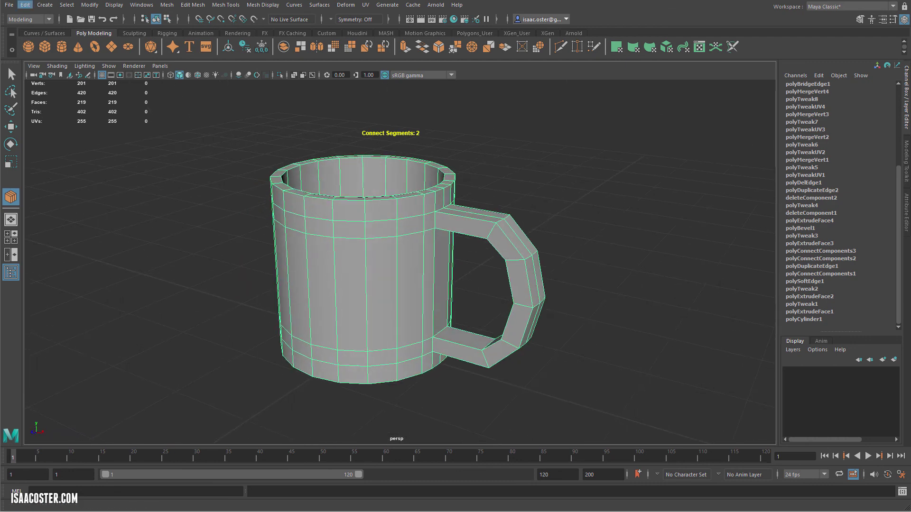
{"action": "left_click", "coordinate": [25, 5]}
{"action": "mouse_move", "coordinate": [71, 117]}
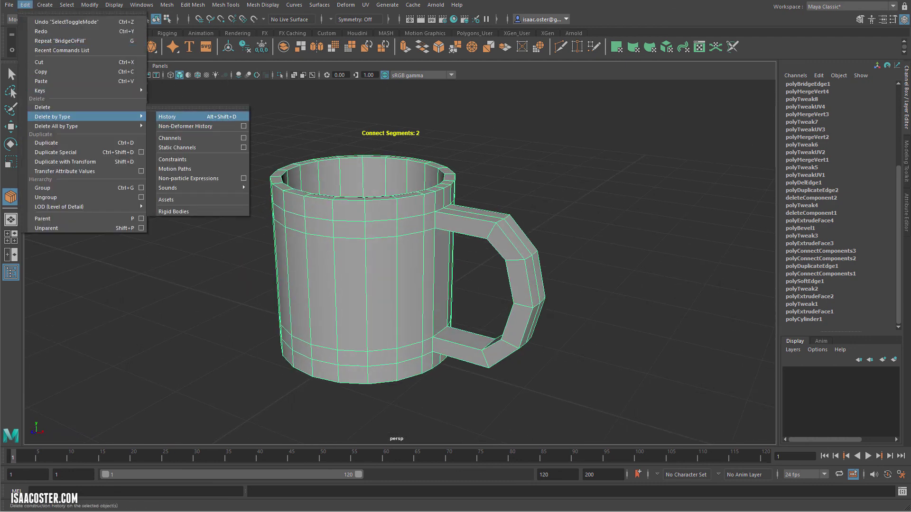
{"action": "left_click", "coordinate": [181, 117]}
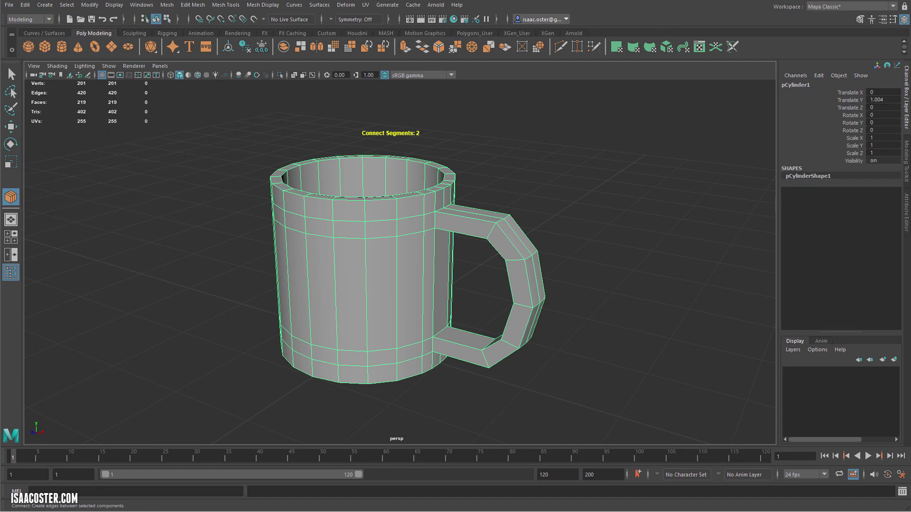
{"action": "middle_click_drag", "start_coordinate": [389, 247], "coordinate": [370, 259], "text": "alt"}
{"action": "left_click_drag", "start_coordinate": [370, 258], "coordinate": [385, 273], "text": "alt"}
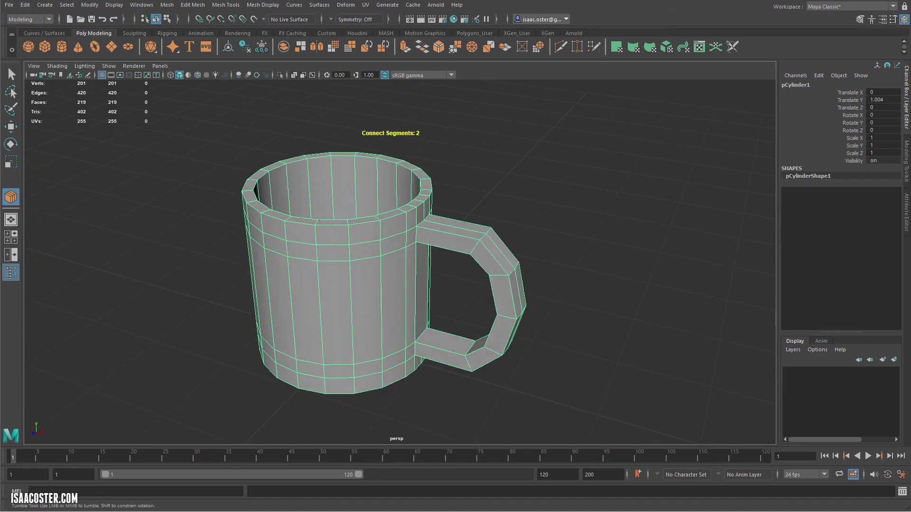
{"action": "middle_click_drag", "start_coordinate": [385, 273], "coordinate": [387, 258], "text": "alt"}
{"action": "left_click_drag", "start_coordinate": [387, 259], "coordinate": [387, 252], "text": "alt"}
{"action": "mouse_move", "coordinate": [429, 290]}
{"action": "left_mouse_down", "text": "alt"}
{"action": "mouse_move", "coordinate": [427, 273]}
{"action": "mouse_move", "coordinate": [431, 284]}
{"action": "left_mouse_up", "text": "alt"}
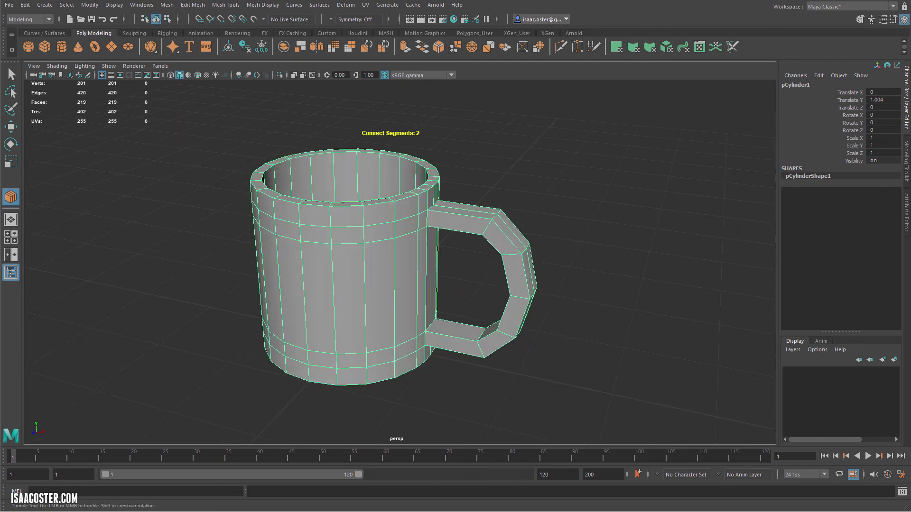